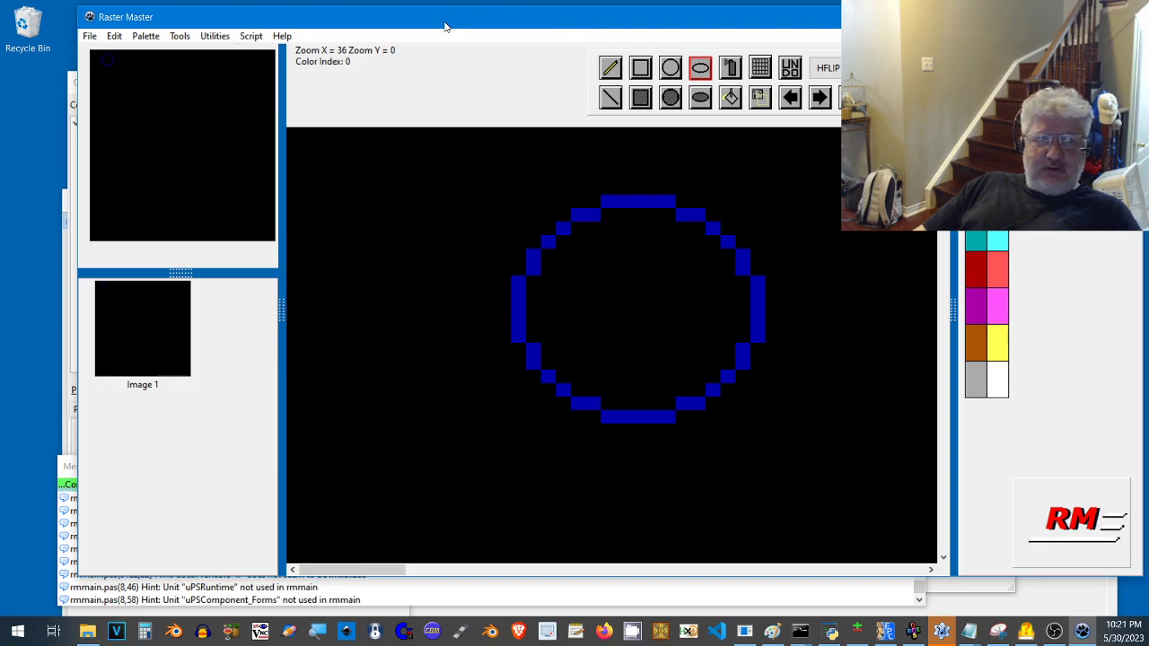
# Examine the blue circle by scrolling around the canvas and raising the zoom level.
pyautogui.moveTo(448, 22)
pyautogui.mouseDown()
pyautogui.moveTo(455, 34)
pyautogui.moveTo(432, 38)
pyautogui.mouseUp()
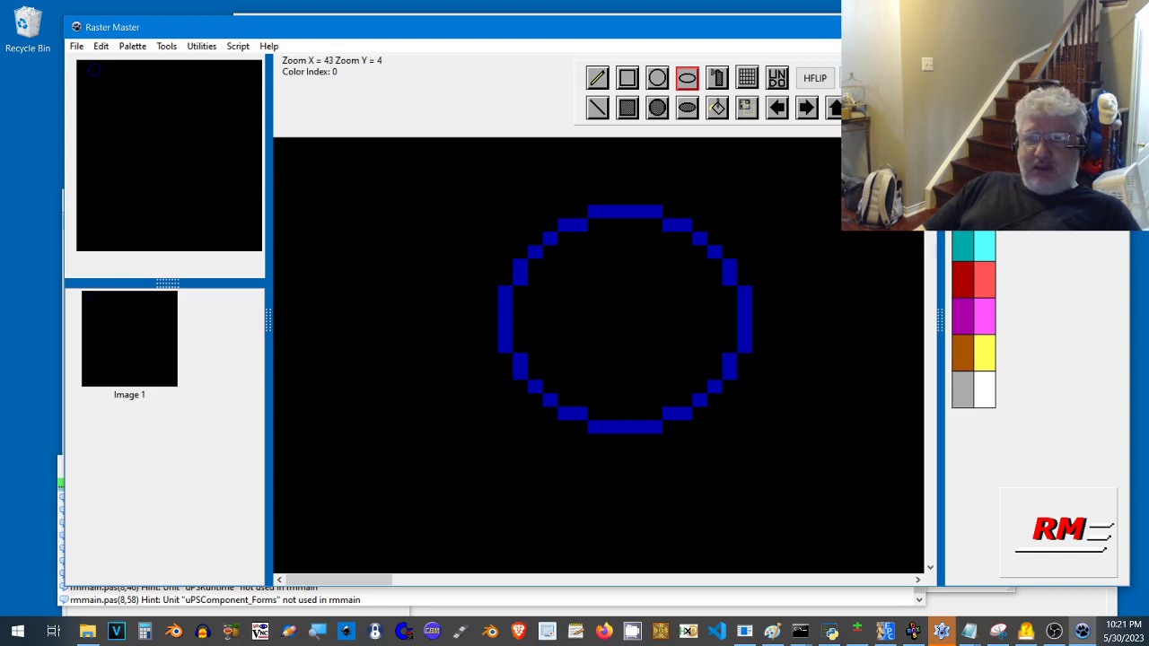
pyautogui.scroll(-5, 930, 237)
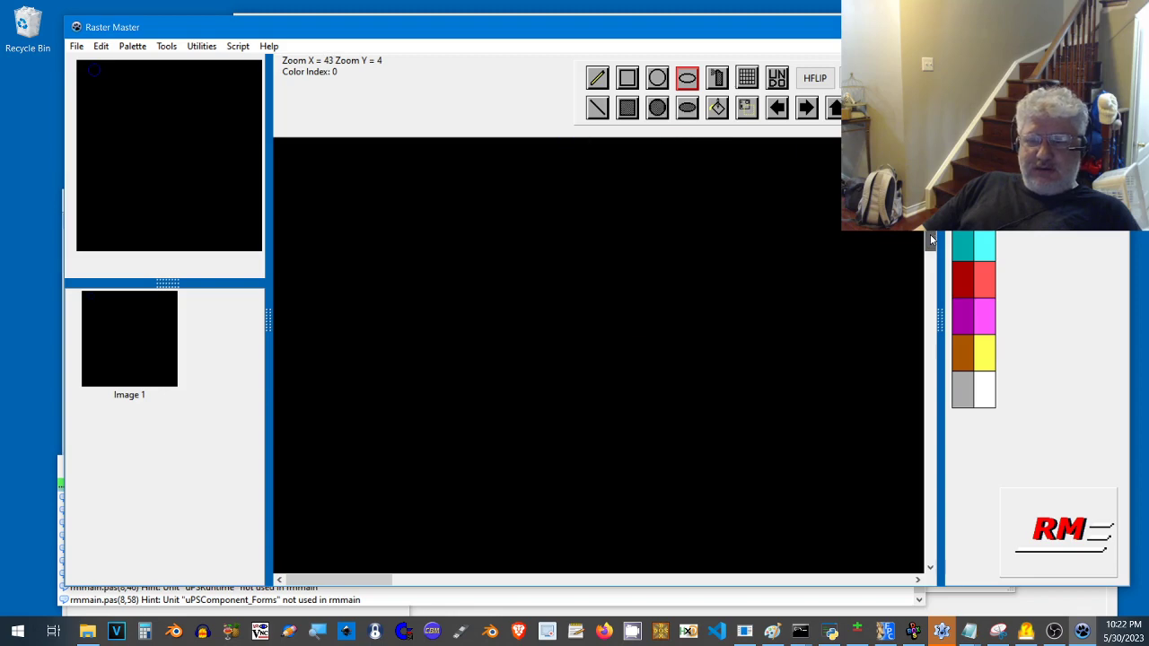
pyautogui.scroll(5, 930, 238)
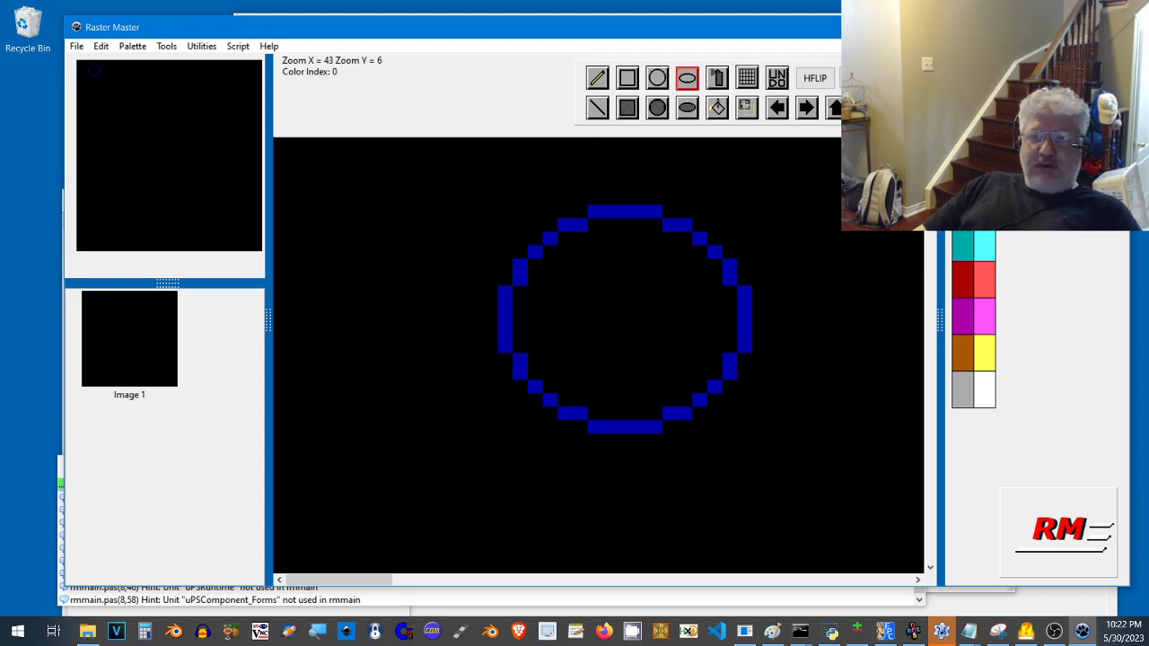
pyautogui.scroll(-5, 930, 238)
pyautogui.scroll(5, 930, 238)
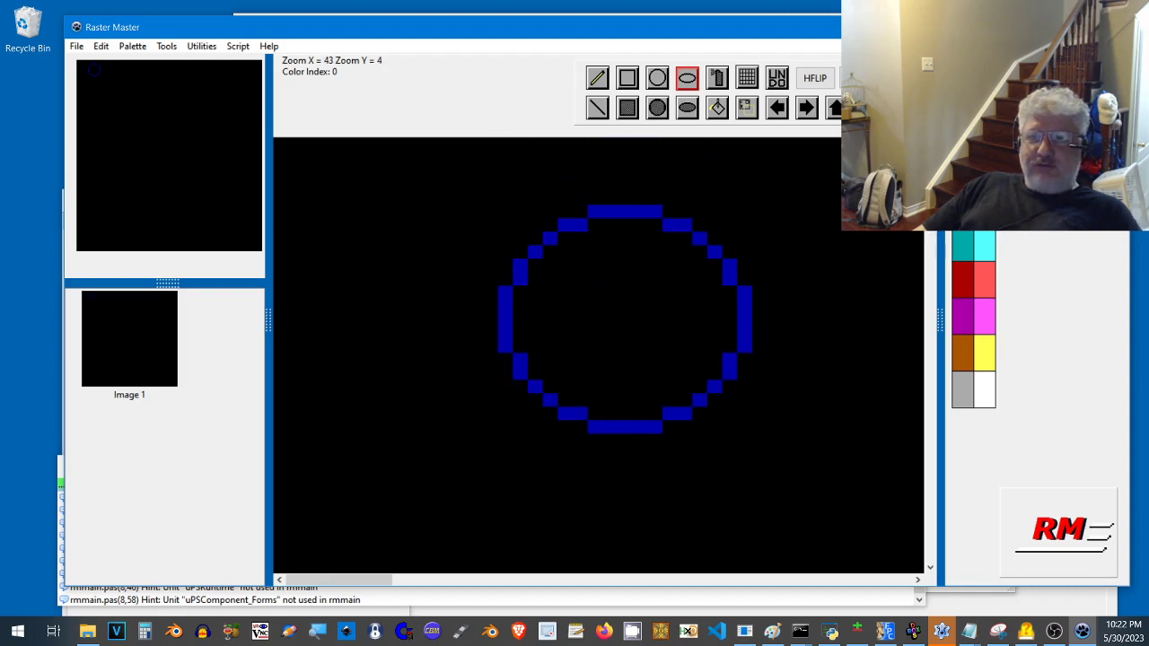
pyautogui.moveTo(1027, 80); pyautogui.dragTo(1050, 80)
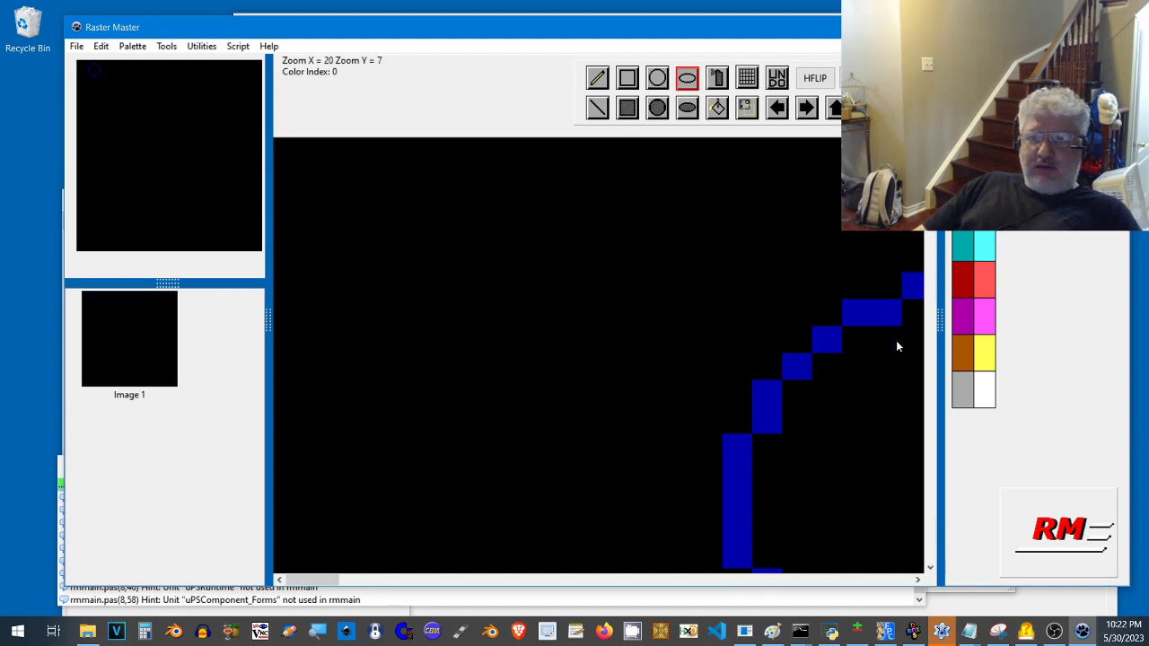
pyautogui.moveTo(309, 580); pyautogui.dragTo(336, 588)
# Resize the image to 64 × 64 pixels and show the pixel grid on the canvas.
pyautogui.click(101, 45)
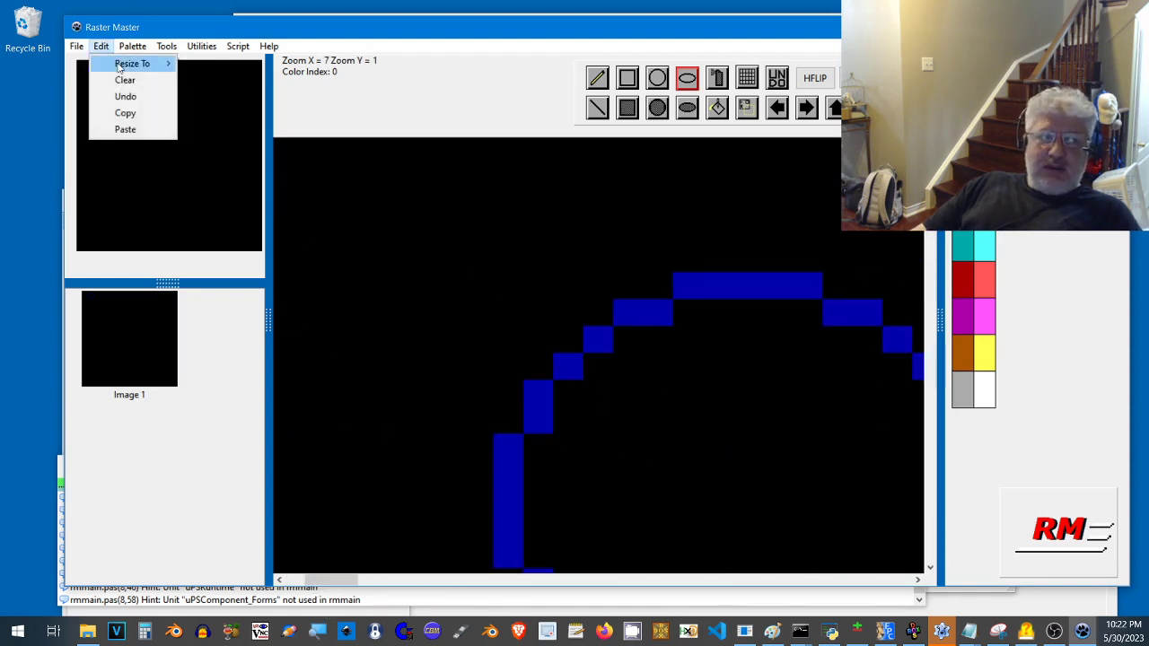
pyautogui.moveTo(119, 67)
pyautogui.click(213, 113)
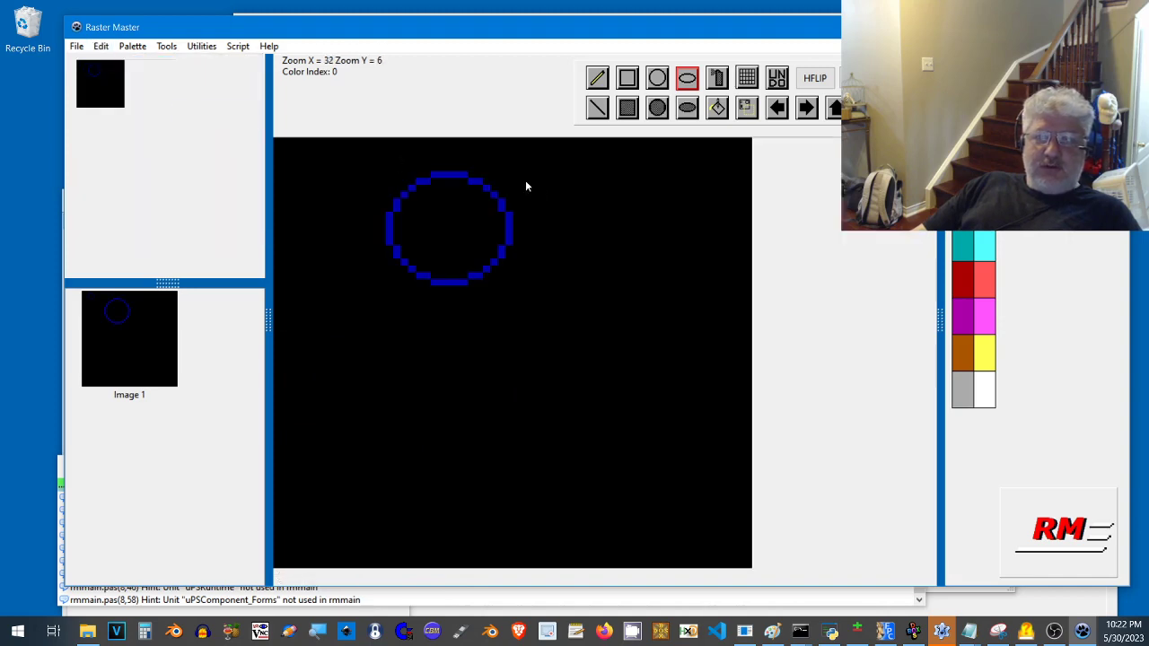
pyautogui.click(748, 79)
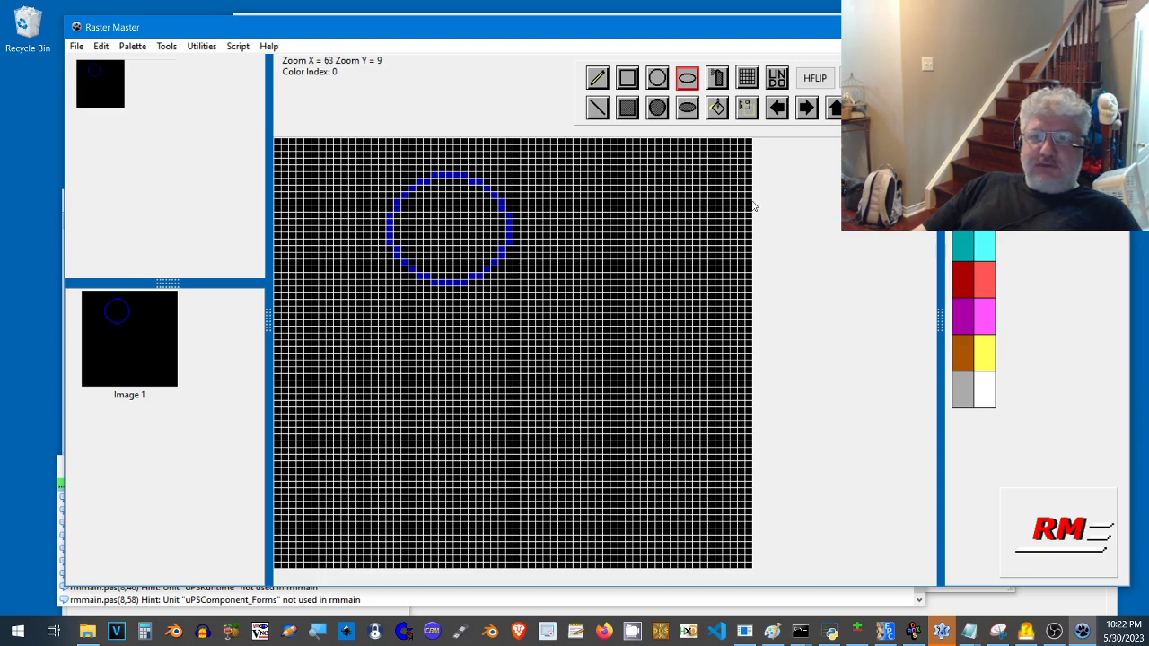
# Select a 22 × 21 pixel area around the blue circle and release the selection.
pyautogui.click(747, 108)
pyautogui.click(347, 239)
pyautogui.moveTo(361, 254); pyautogui.dragTo(563, 366)
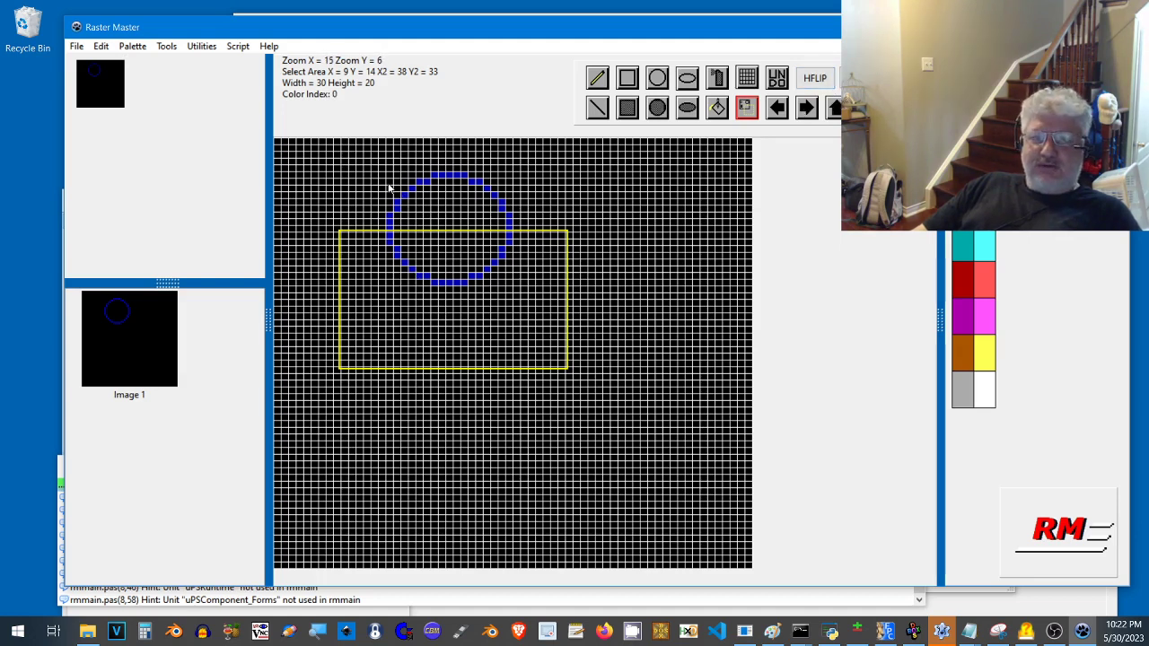
pyautogui.moveTo(379, 180); pyautogui.dragTo(544, 319)
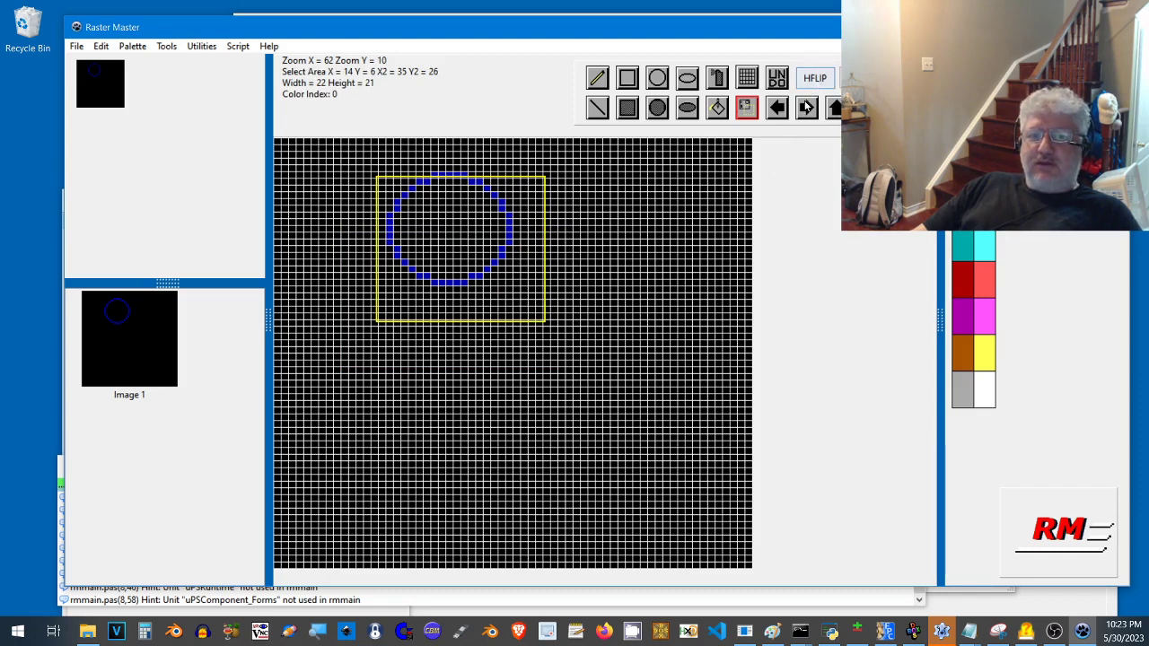
pyautogui.click(628, 79)
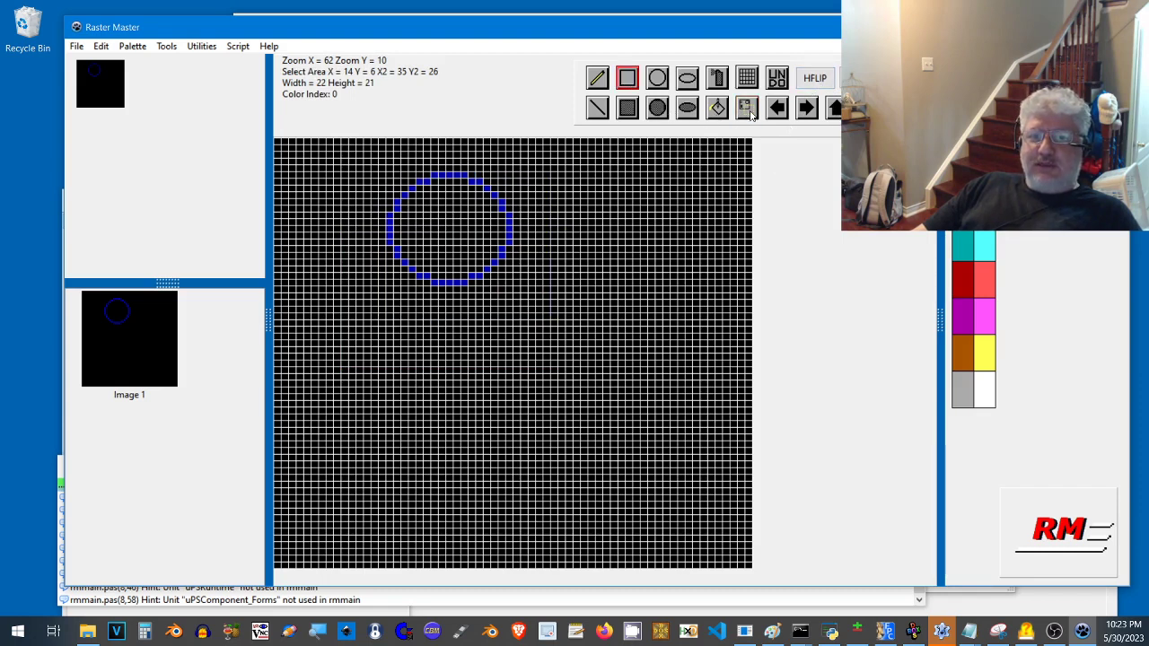
# Flip the whole image horizontally and vertically, and shift it two pixels right and two pixels back left.
pyautogui.click(813, 79)
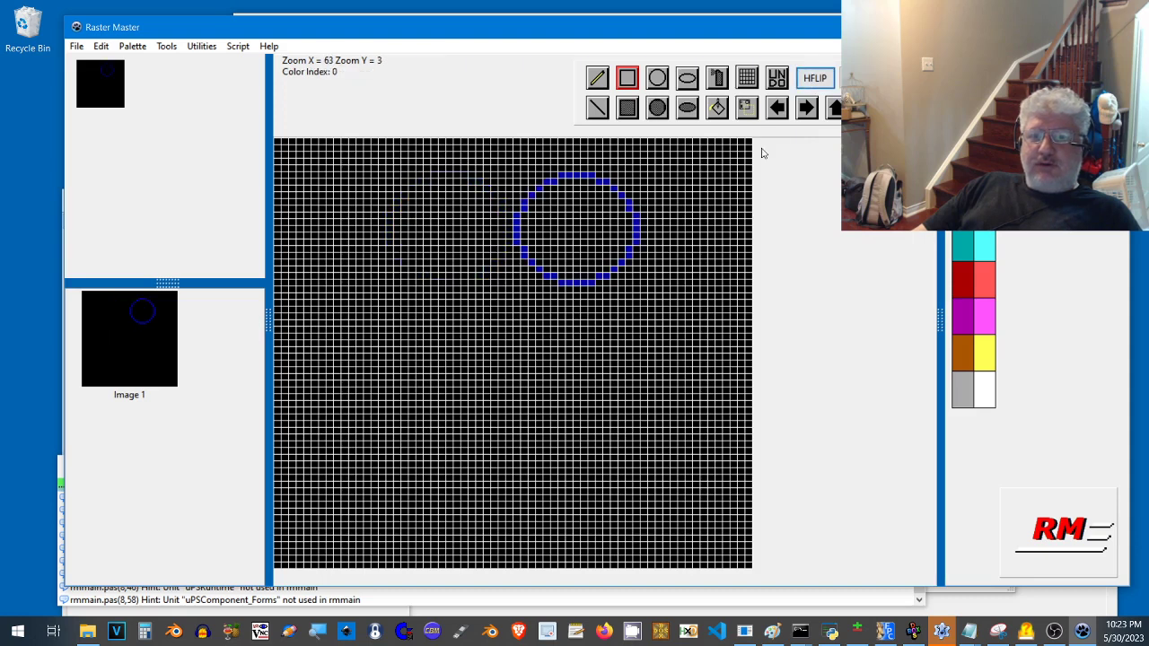
pyautogui.click(855, 78)
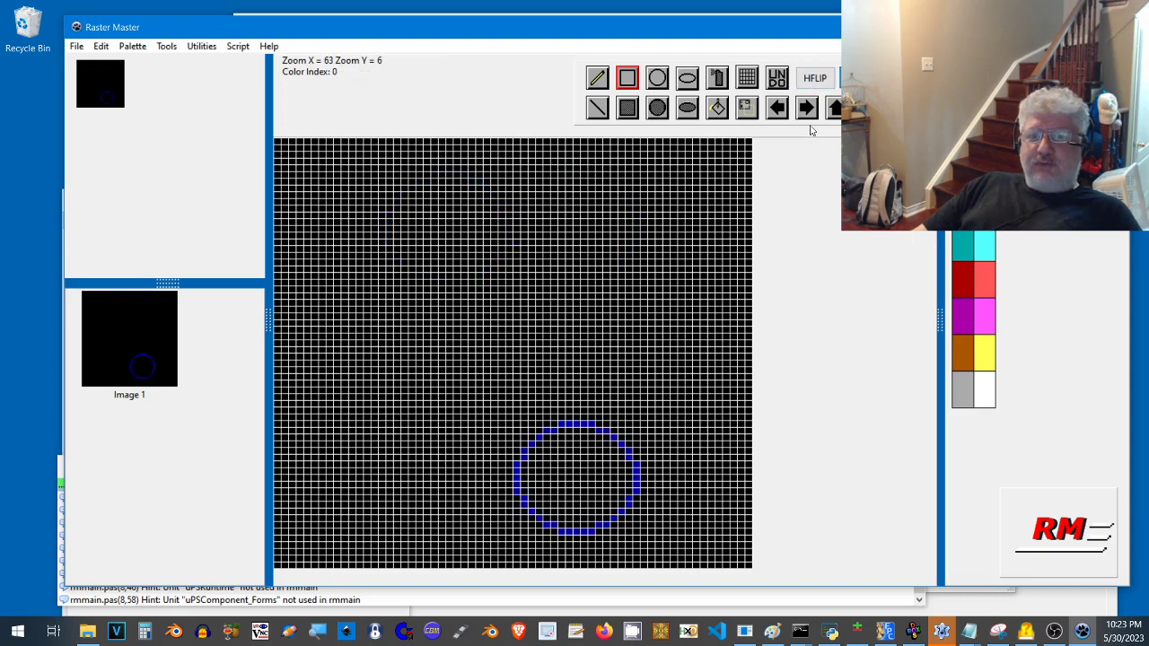
pyautogui.click(805, 111)
pyautogui.click(805, 111)
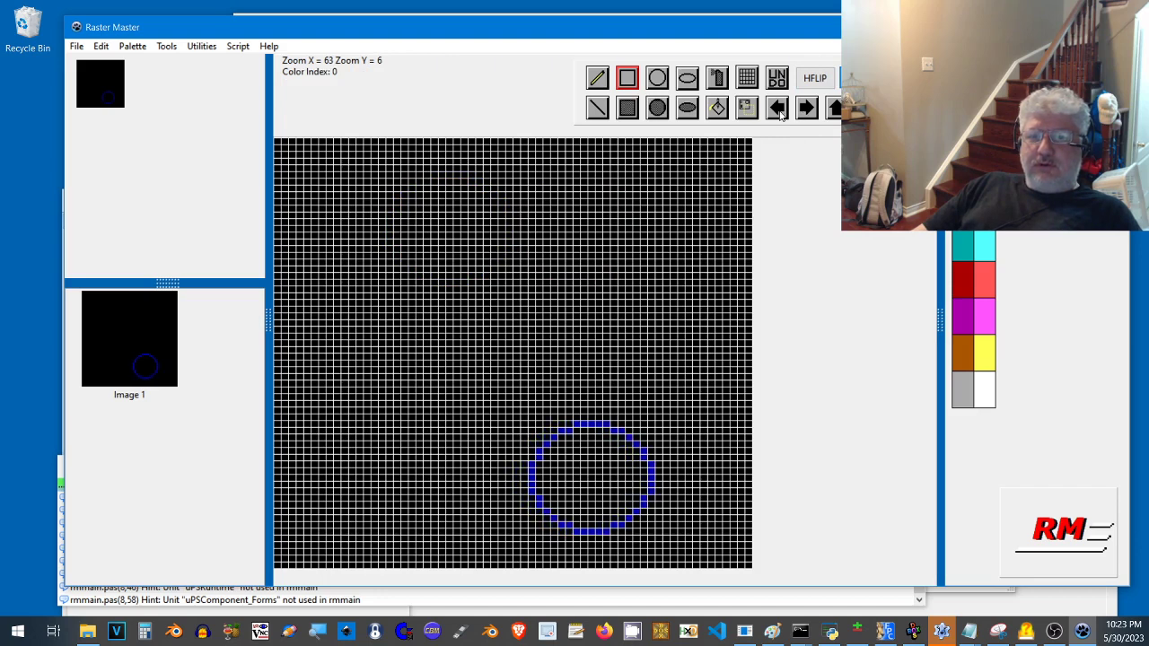
pyautogui.click(779, 109)
pyautogui.click(778, 109)
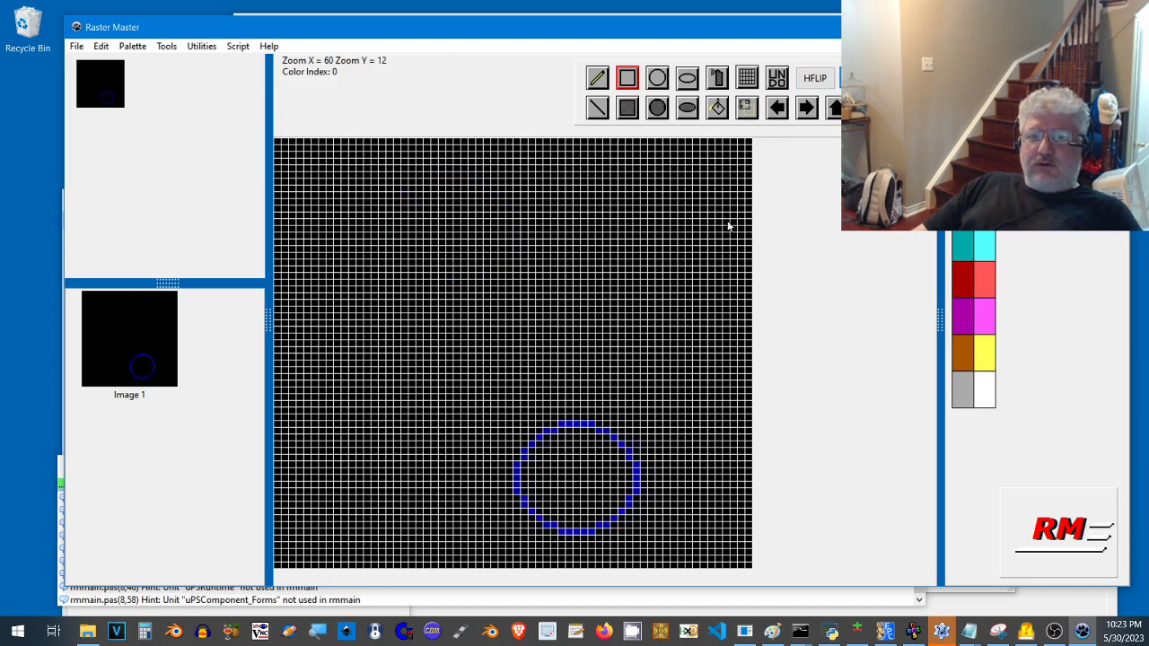
# Select a 27 × 20 pixel area around the blue circle and shift its contents four pixels right.
pyautogui.click(745, 108)
pyautogui.moveTo(468, 408); pyautogui.dragTo(666, 540)
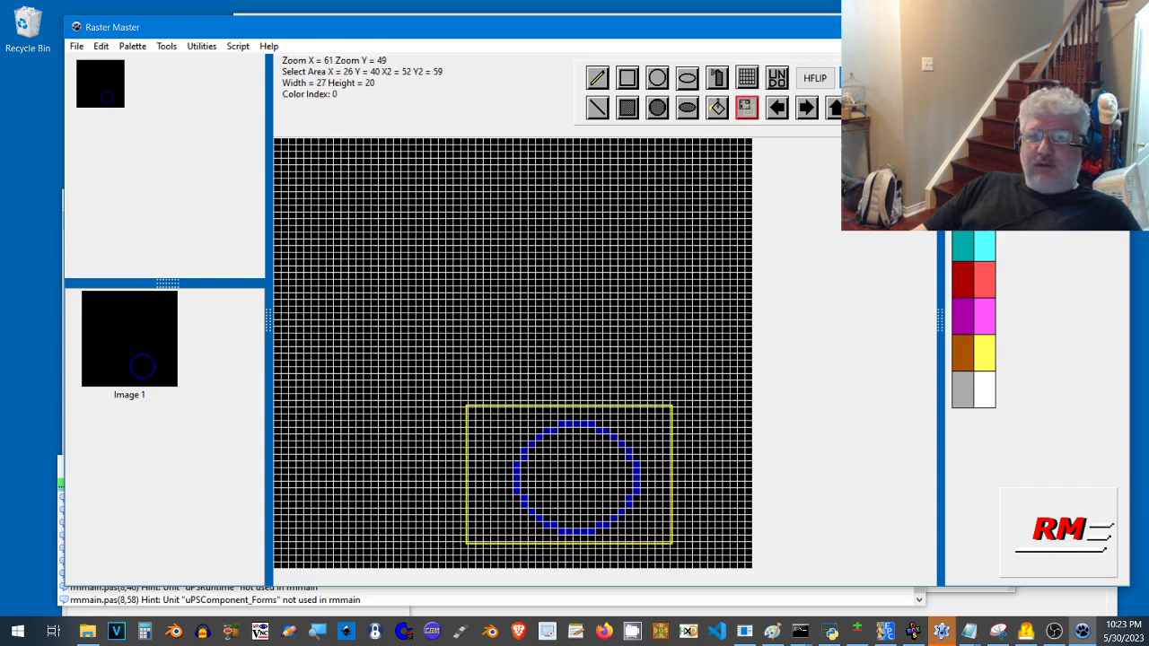
pyautogui.click(807, 108)
pyautogui.click(807, 107)
pyautogui.click(806, 107)
pyautogui.click(806, 108)
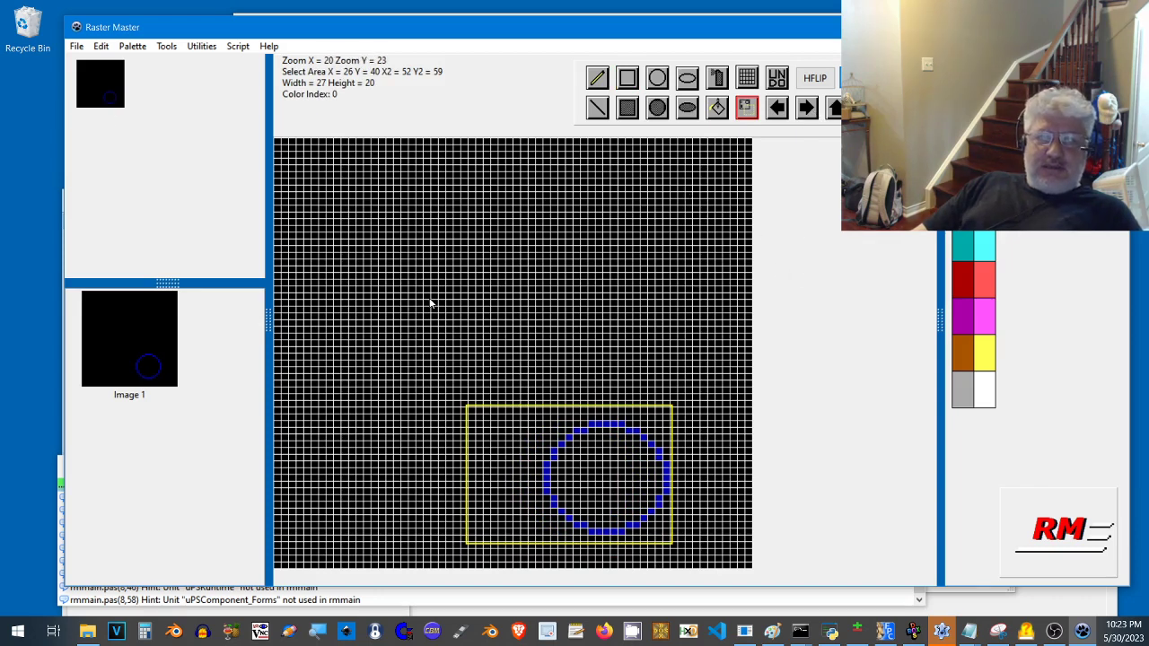
# Open the Map Editor and paint an irregular loop of Image 1 tiles on Map 1, leaving the editor when done.
pyautogui.moveTo(164, 284); pyautogui.dragTo(167, 183)
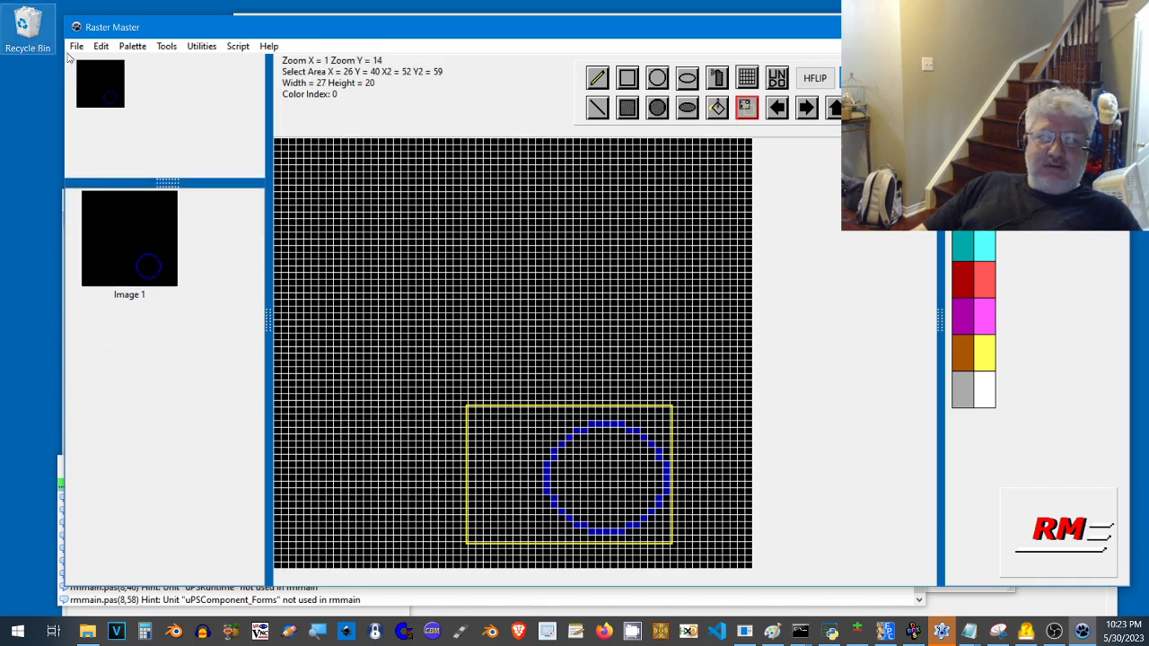
pyautogui.click(202, 46)
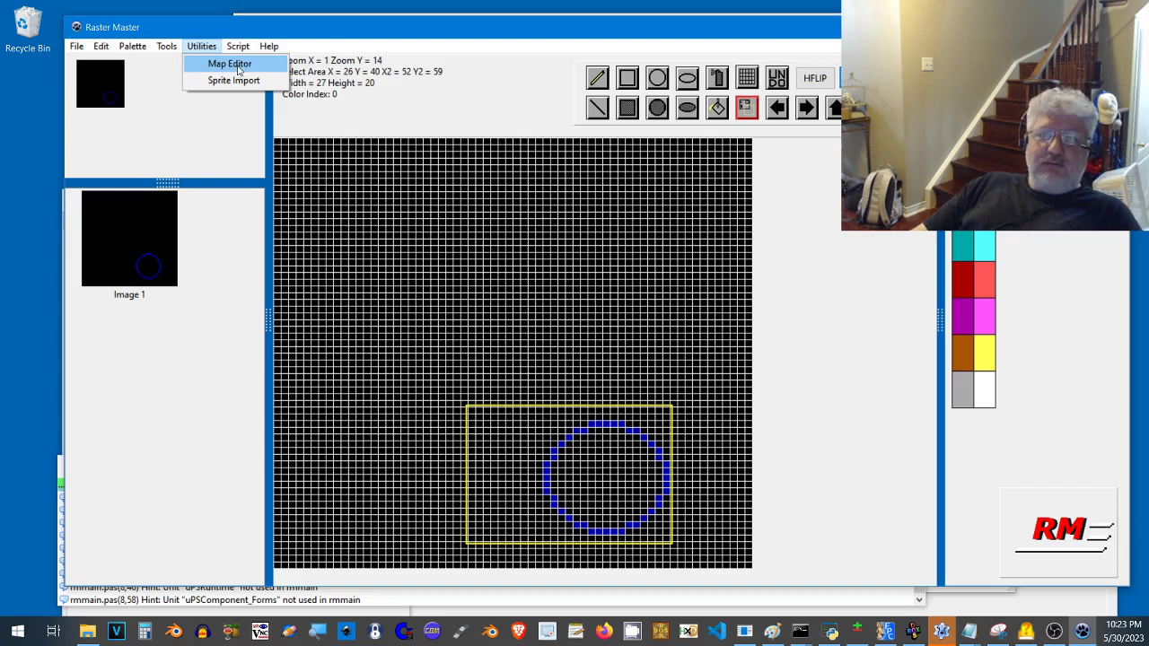
pyautogui.click(238, 65)
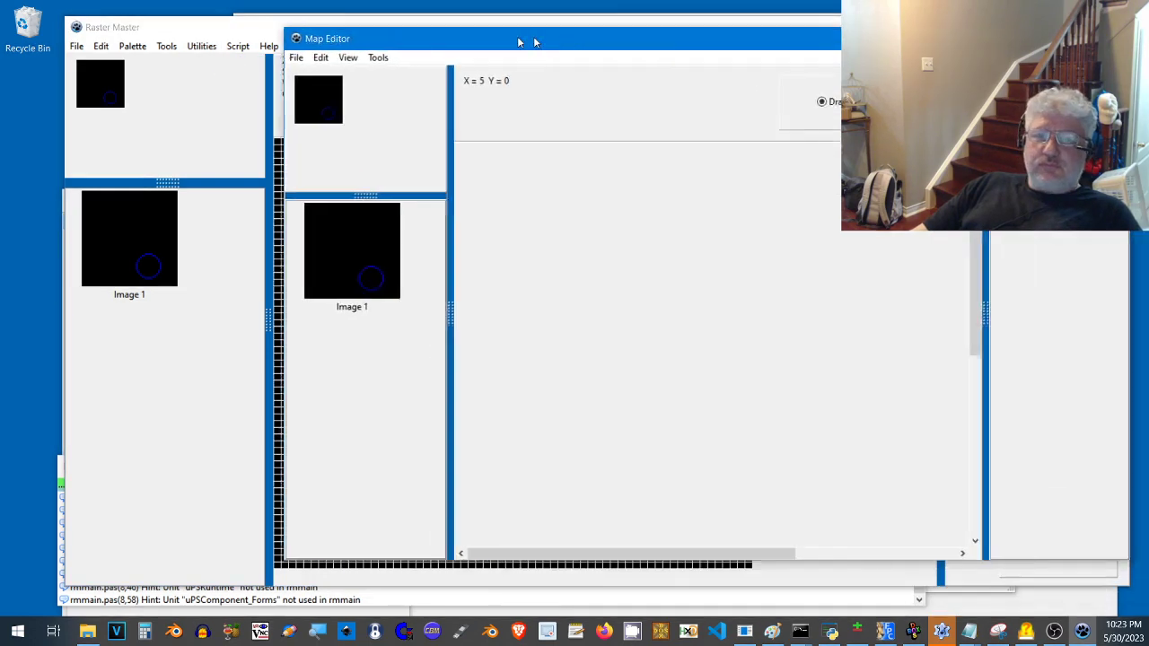
pyautogui.moveTo(526, 42); pyautogui.dragTo(344, 64)
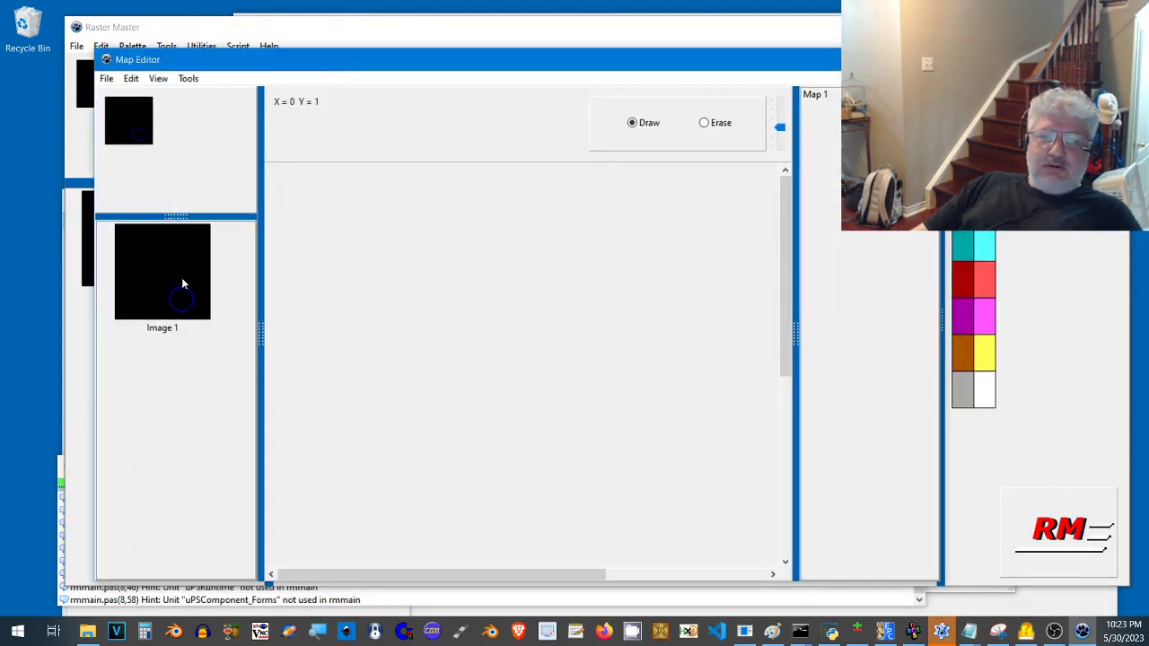
pyautogui.moveTo(403, 252)
pyautogui.mouseDown()
pyautogui.moveTo(351, 328)
pyautogui.moveTo(515, 505)
pyautogui.moveTo(763, 323)
pyautogui.moveTo(538, 222)
pyautogui.moveTo(413, 197)
pyautogui.moveTo(367, 221)
pyautogui.mouseUp()
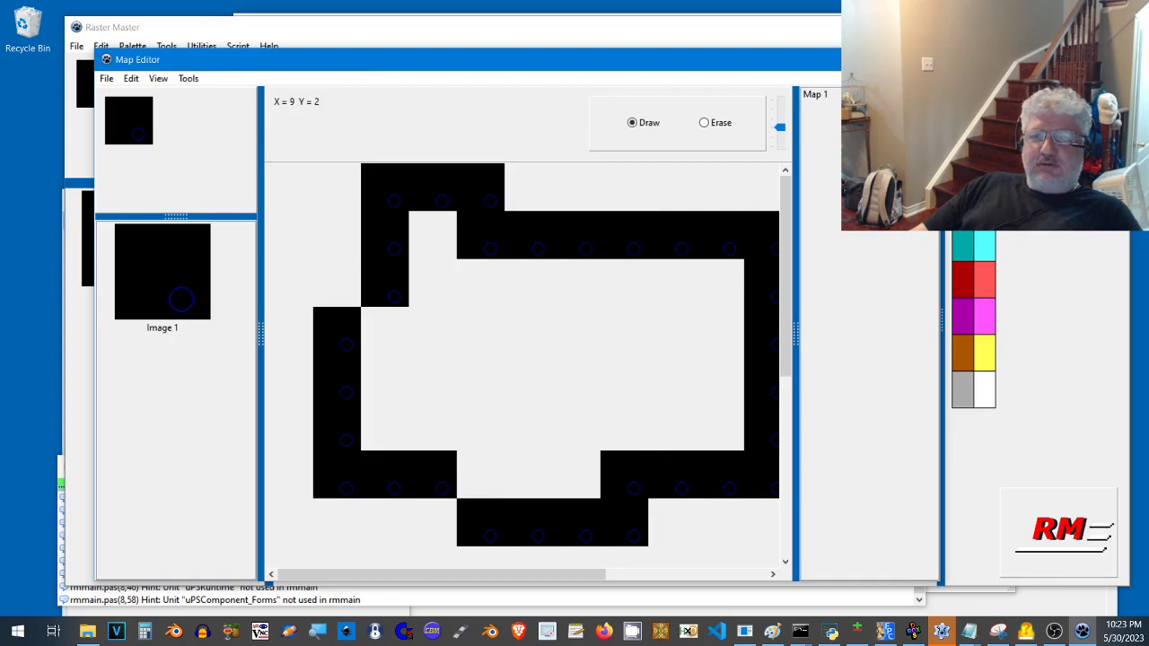
pyautogui.click(921, 60)
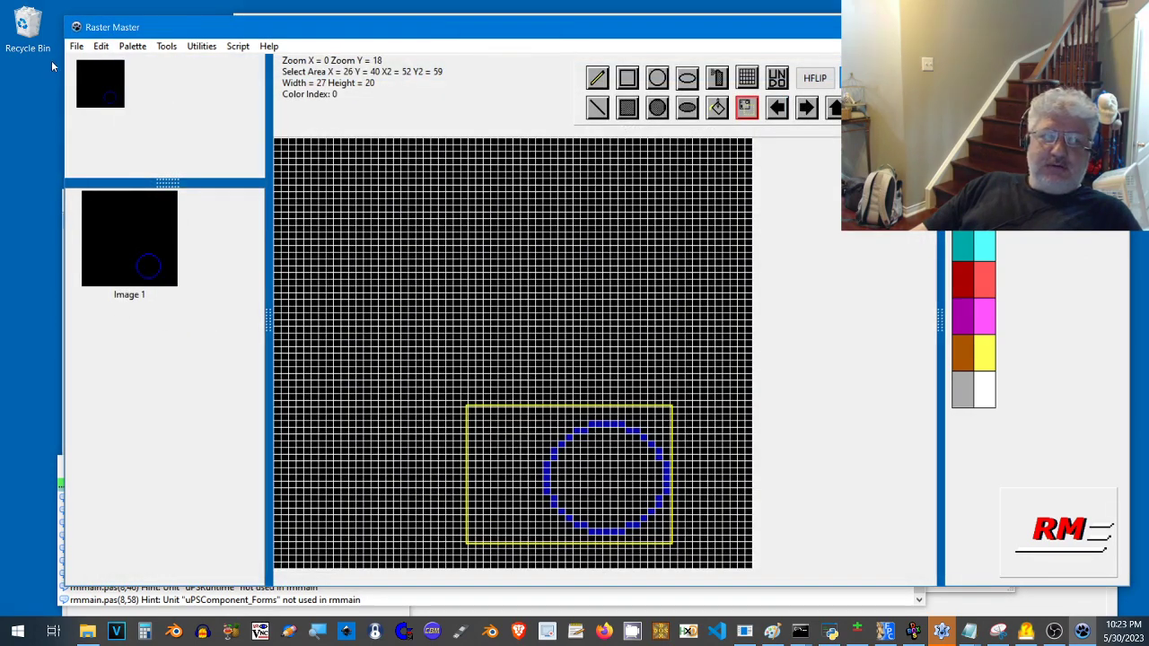
# Add a second image and draw a large filled blue rectangle in the middle of it.
pyautogui.click(76, 46)
pyautogui.click(94, 61)
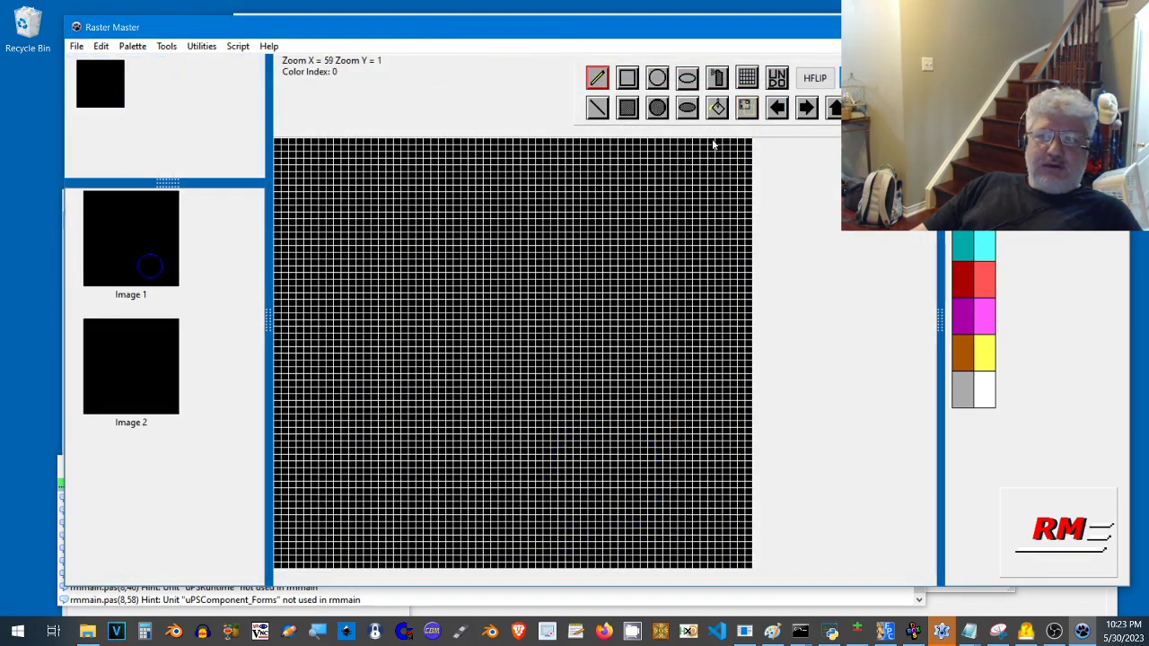
pyautogui.click(627, 107)
pyautogui.moveTo(380, 230); pyautogui.dragTo(631, 444)
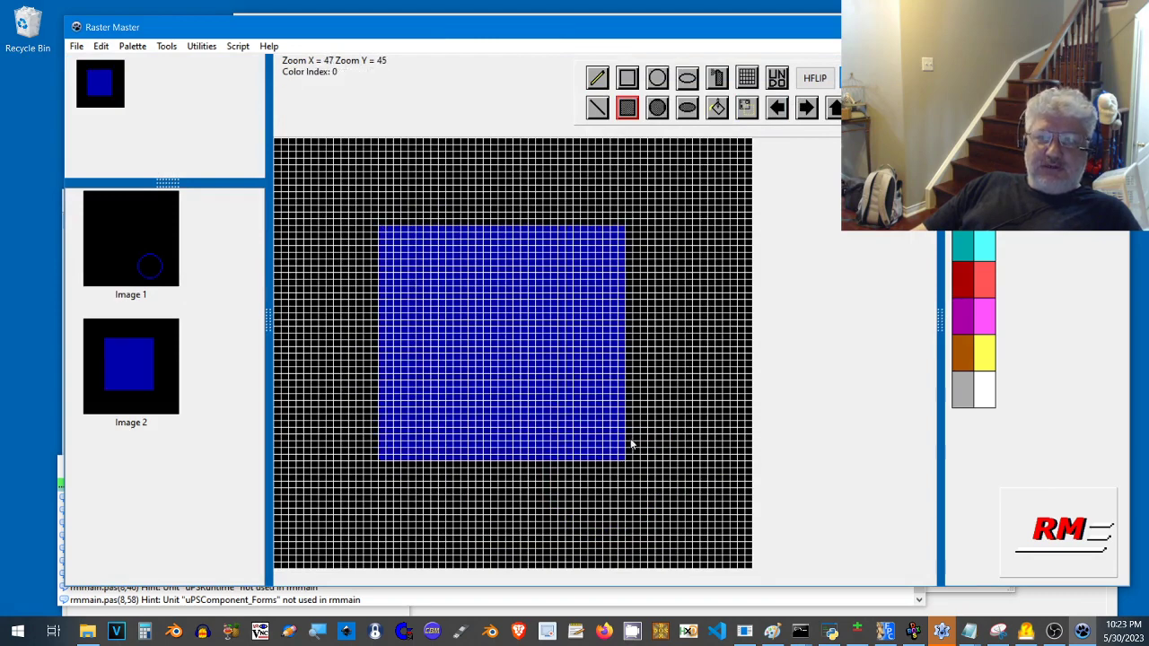
# Reopen the Map Editor and paint Image 2 tiles around the Image 1 loop on the map.
pyautogui.click(201, 46)
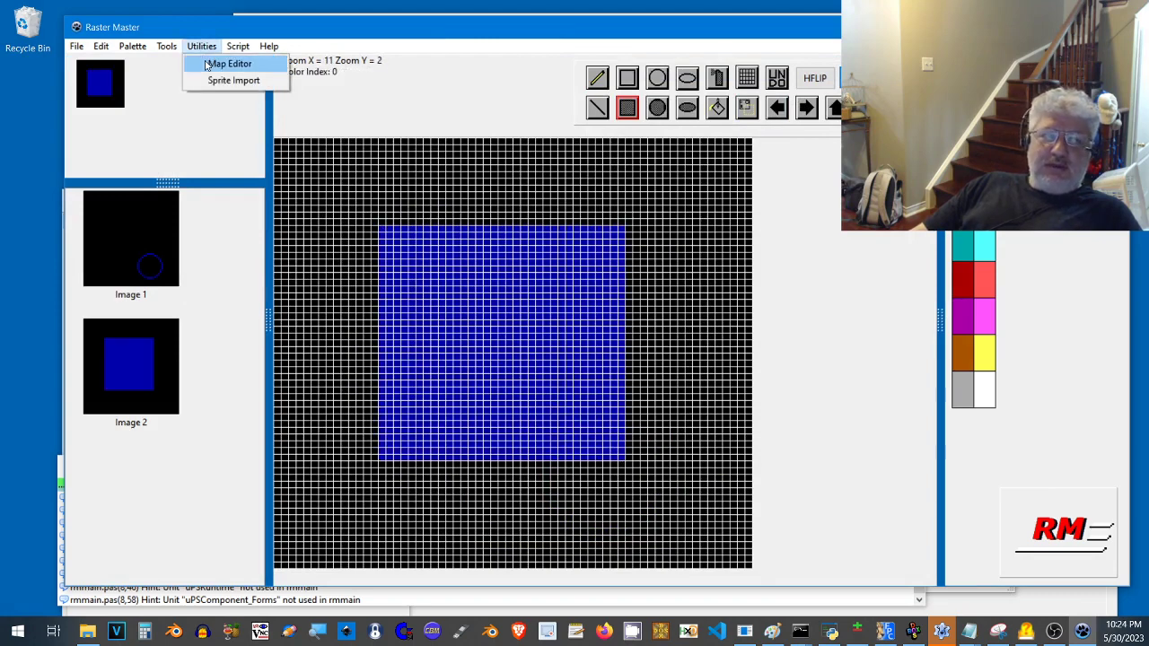
pyautogui.click(208, 66)
pyautogui.moveTo(287, 74); pyautogui.dragTo(1148, 95)
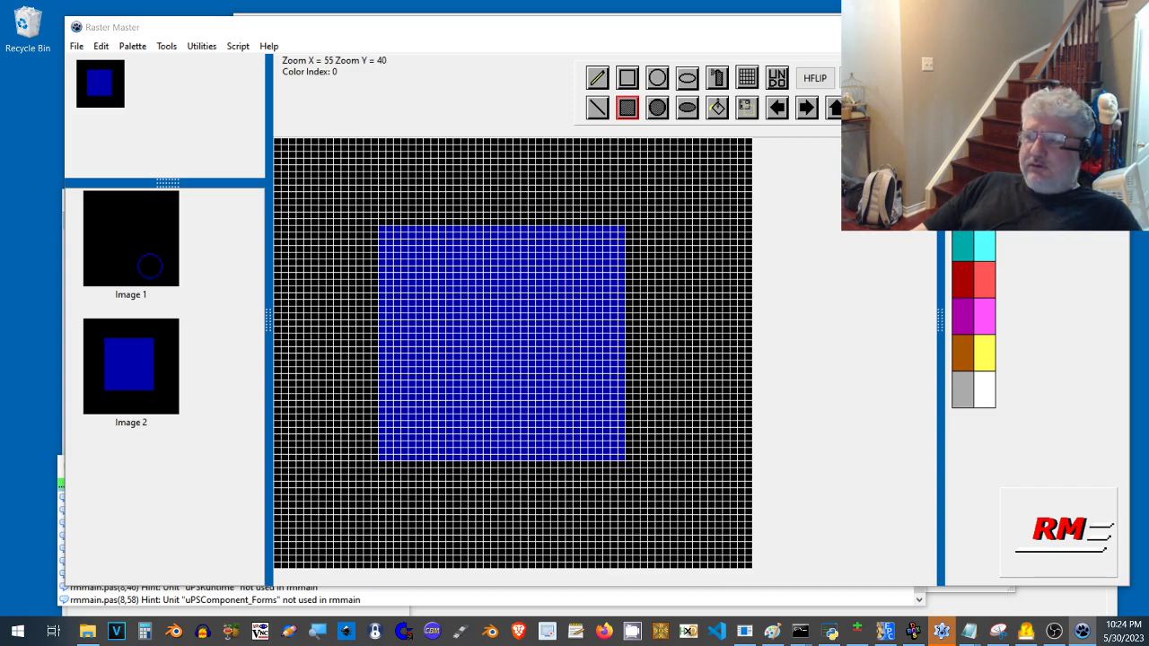
pyautogui.moveTo(1077, 81); pyautogui.dragTo(416, 66)
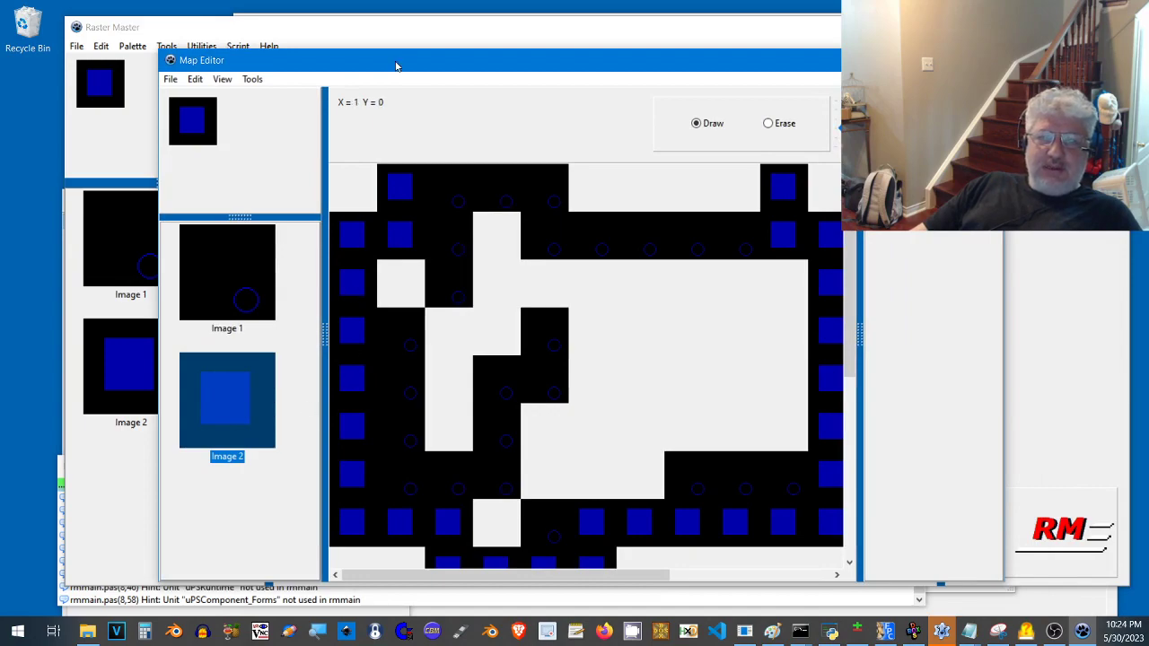
# Select the Fill tool, and place the narrowed drawing window and the Map Editor side by side.
pyautogui.moveTo(395, 65); pyautogui.dragTo(1148, 101)
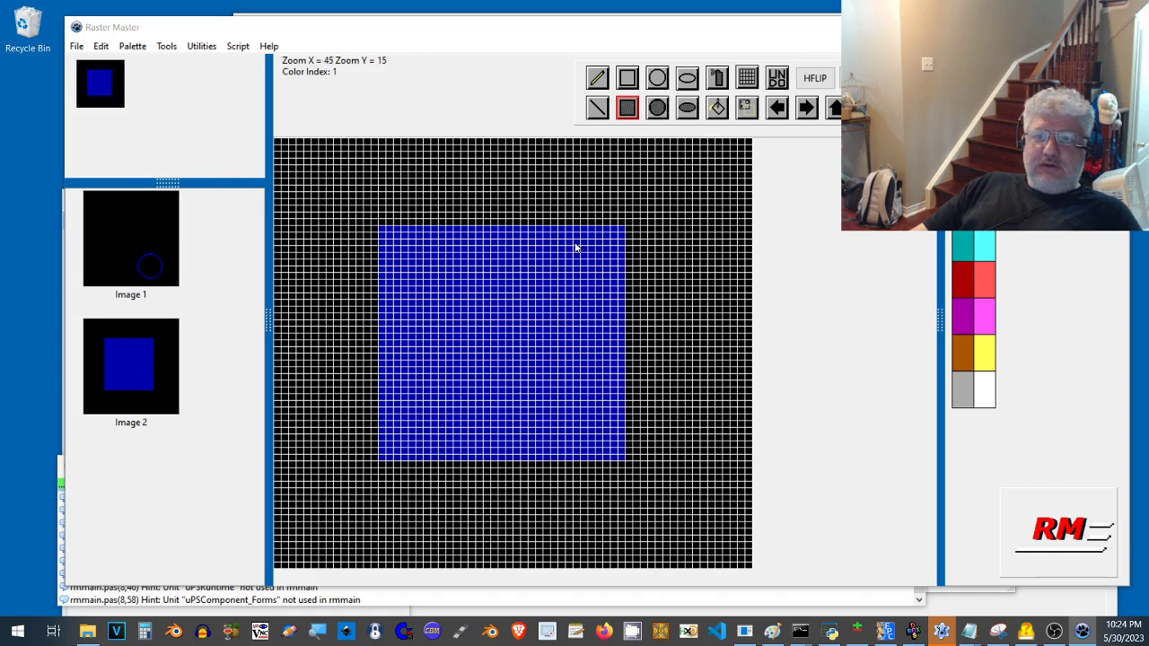
pyautogui.click(813, 191)
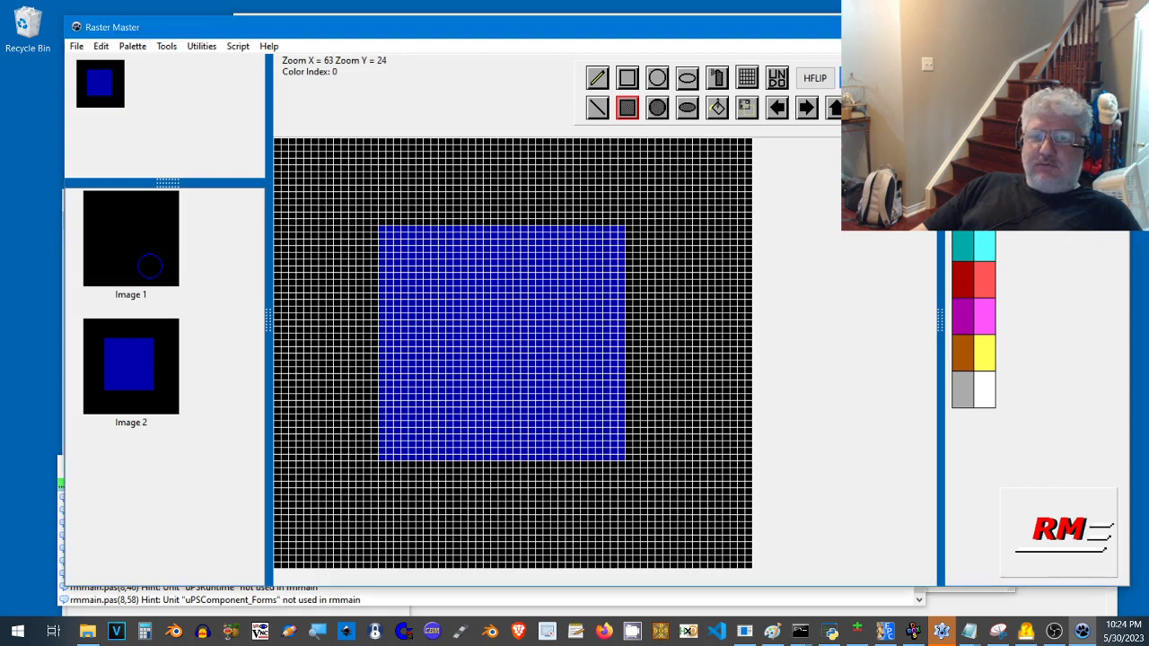
pyautogui.click(721, 112)
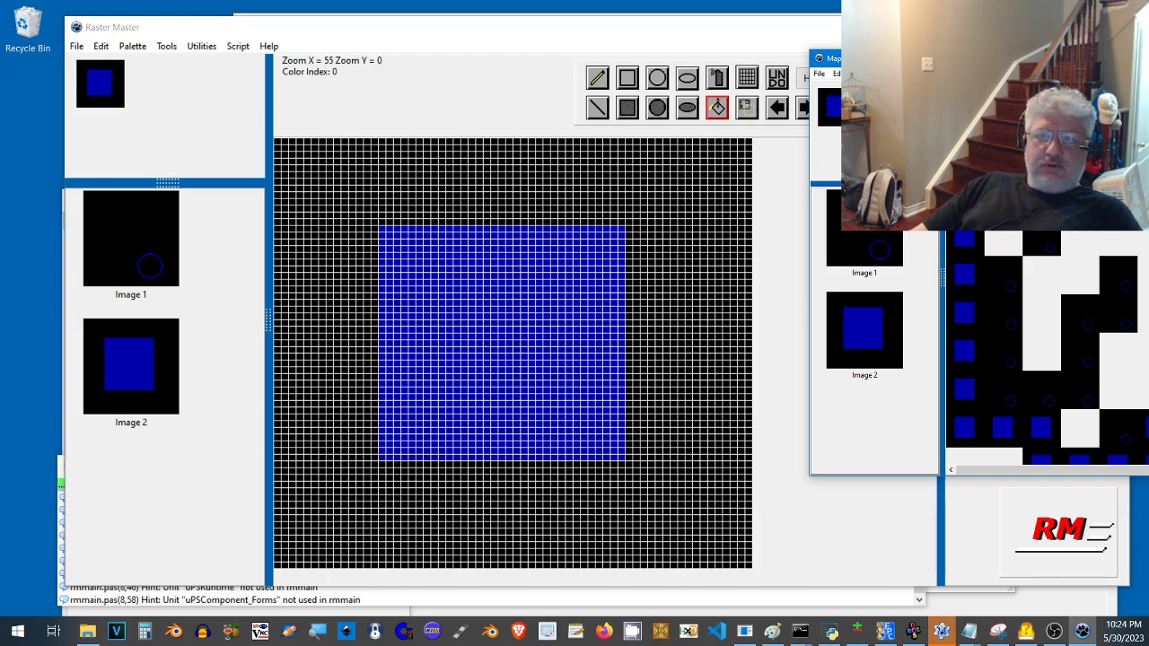
pyautogui.click(1087, 59)
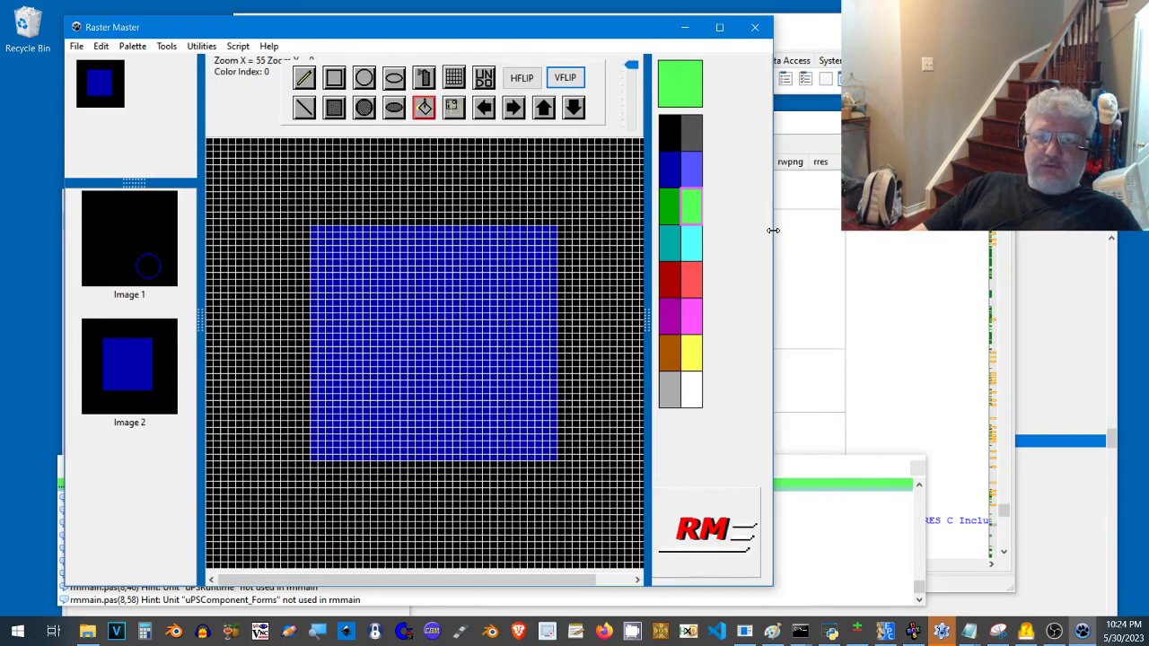
pyautogui.moveTo(427, 36); pyautogui.dragTo(388, 34)
pyautogui.click(941, 631)
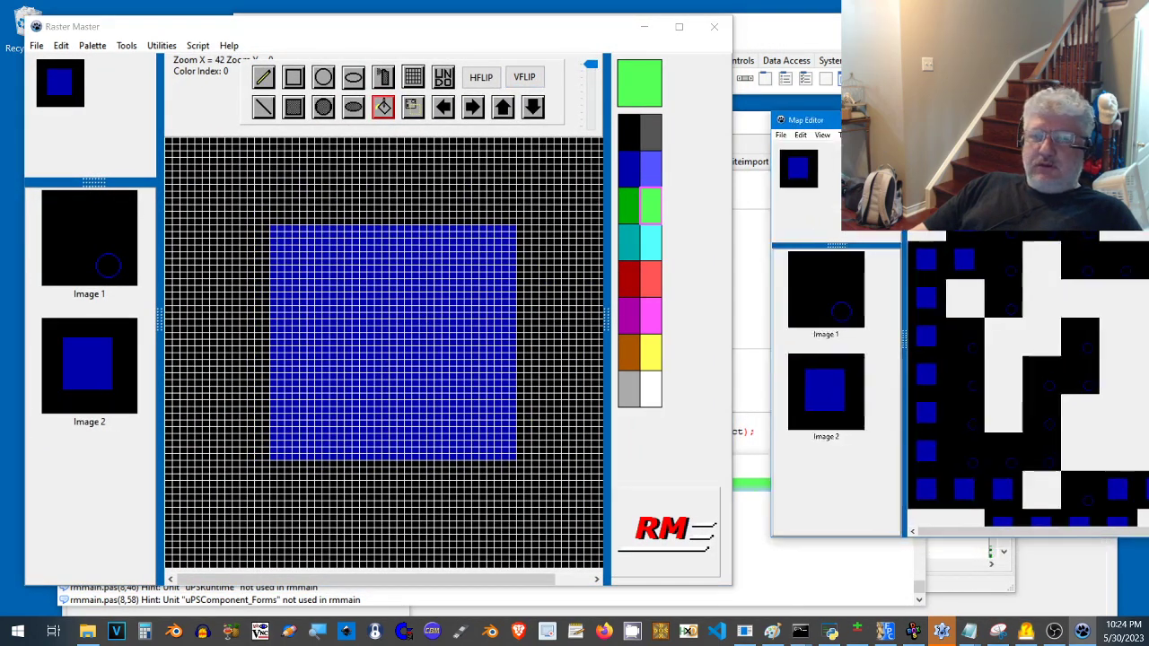
pyautogui.moveTo(937, 126); pyautogui.dragTo(804, 74)
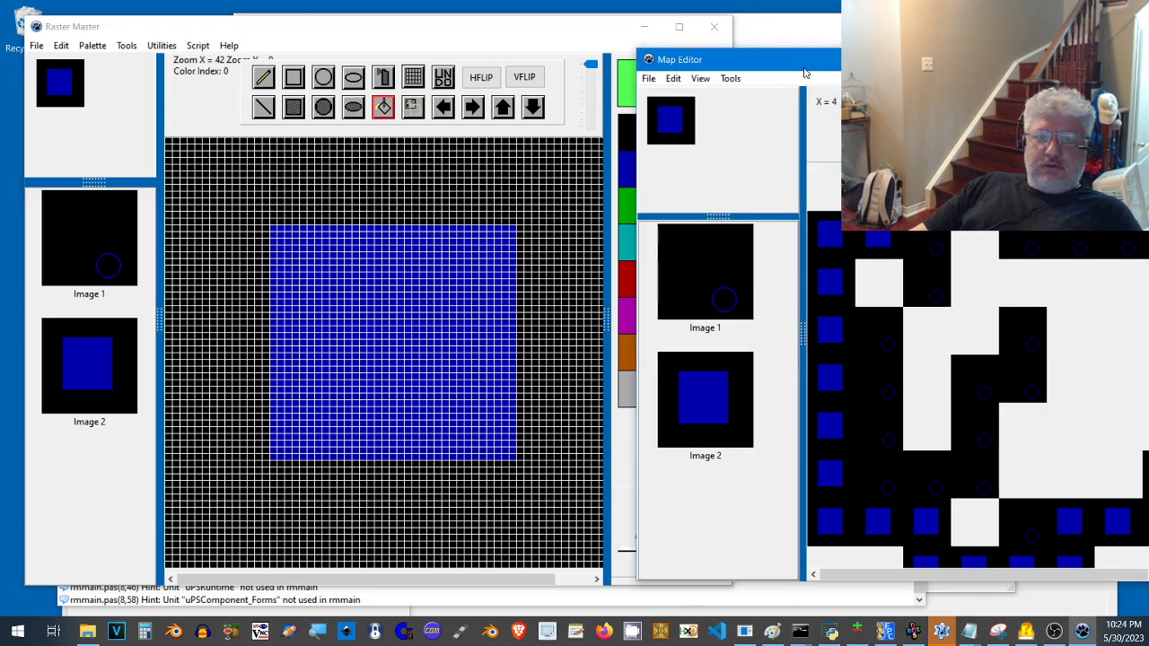
# Fill Image 2's blue square with purple and bring the Map Editor to the front.
pyautogui.click(626, 313)
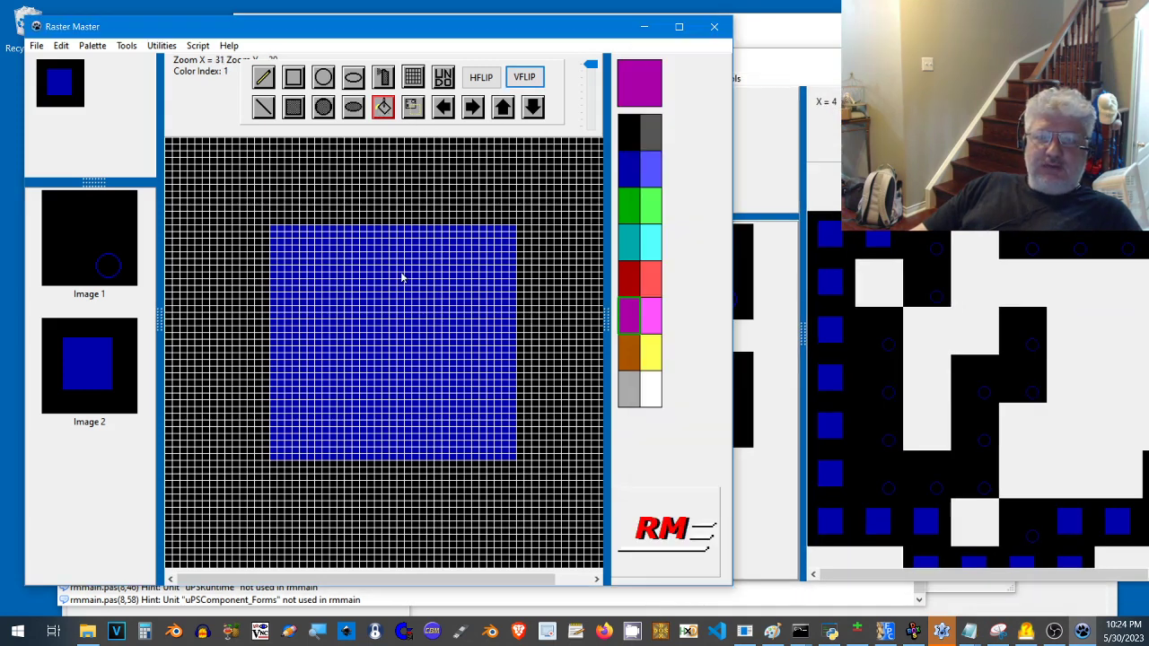
pyautogui.click(428, 306)
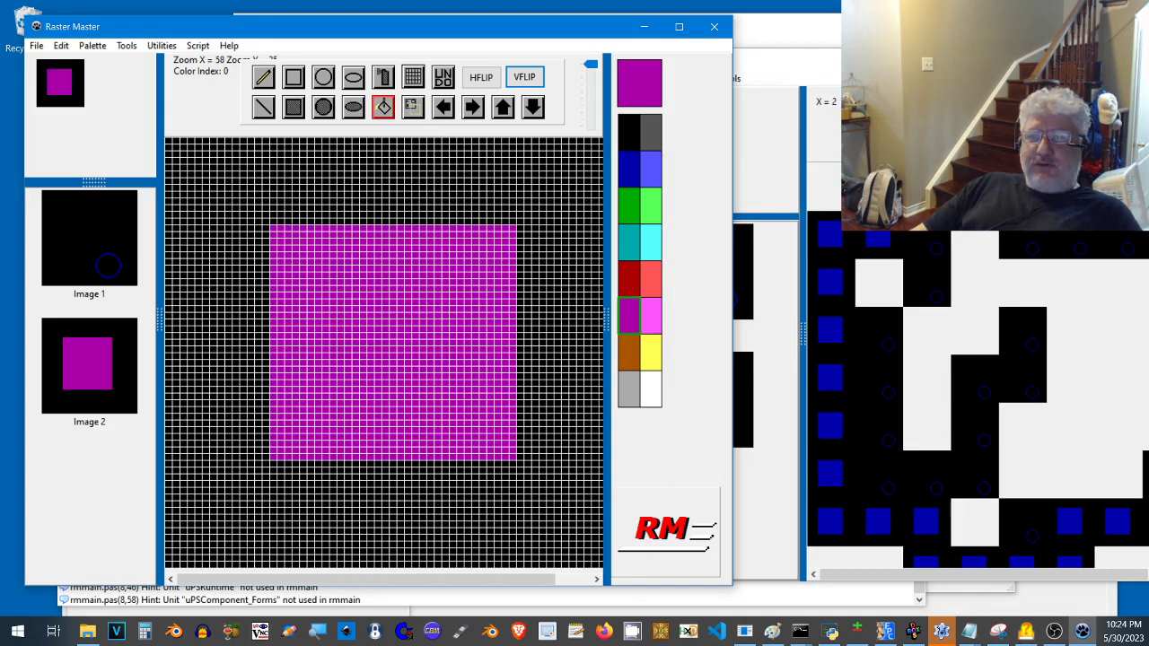
pyautogui.click(853, 356)
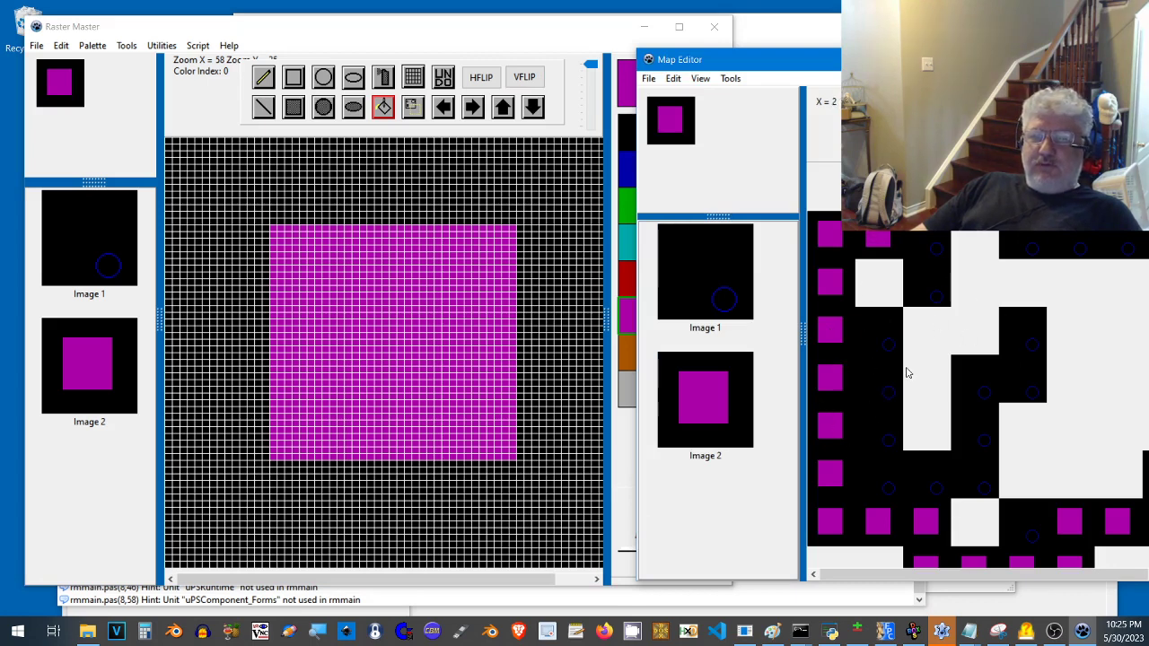
# Move the Map Editor over the drawing window to view its updated tiles, and close it.
pyautogui.moveTo(833, 65); pyautogui.dragTo(689, 46)
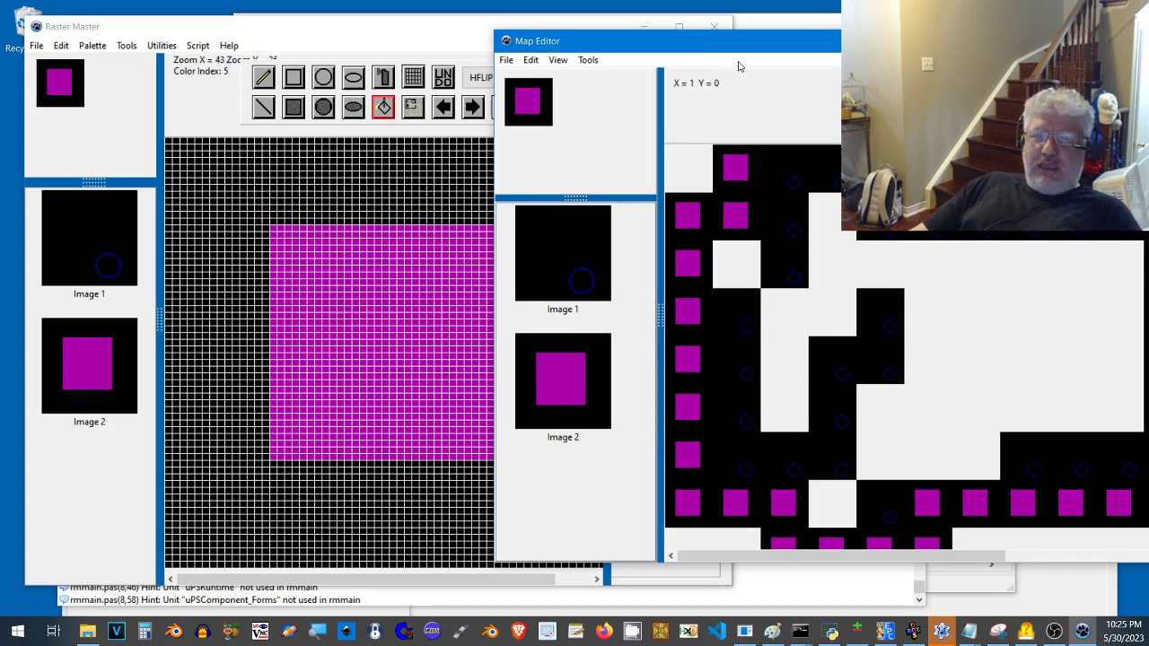
pyautogui.moveTo(743, 52); pyautogui.dragTo(708, 80)
pyautogui.hotkey('alt', 'F4')
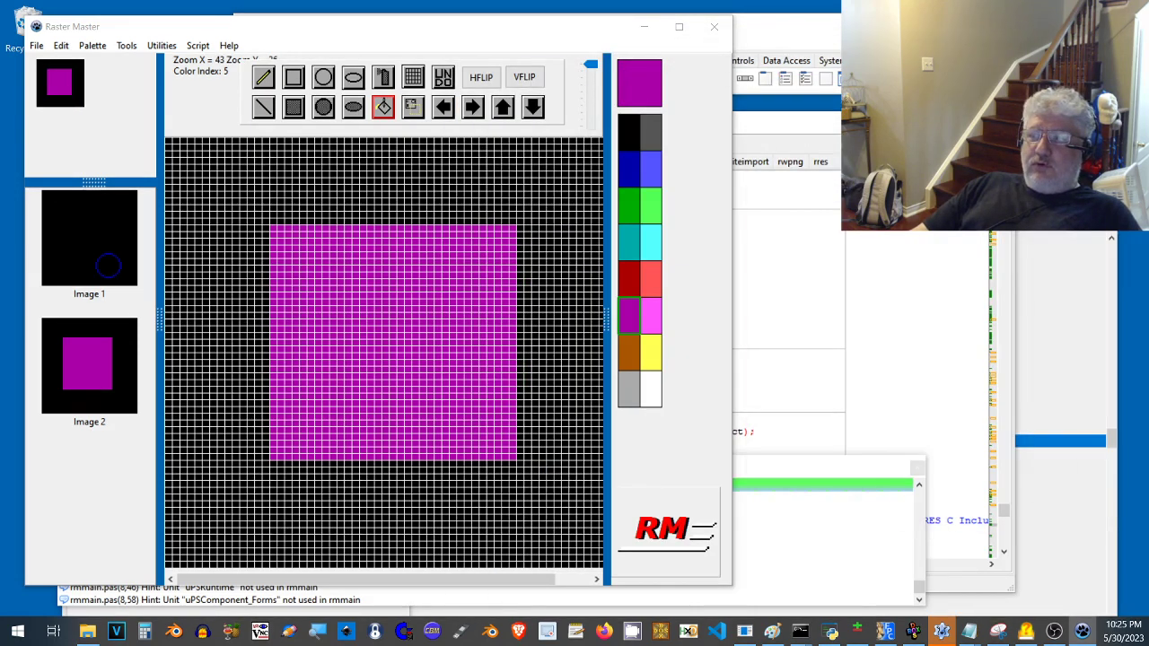
# Open the Sprite Import utility and load the sprite sheet ships_packed.png.
pyautogui.click(162, 45)
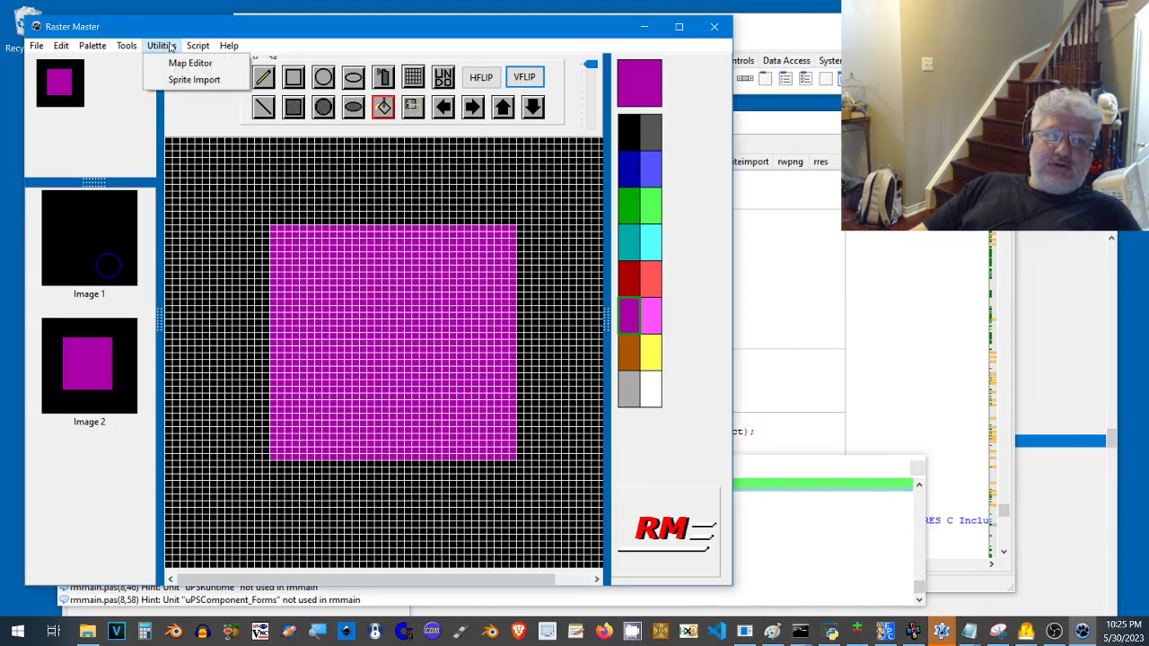
pyautogui.click(176, 81)
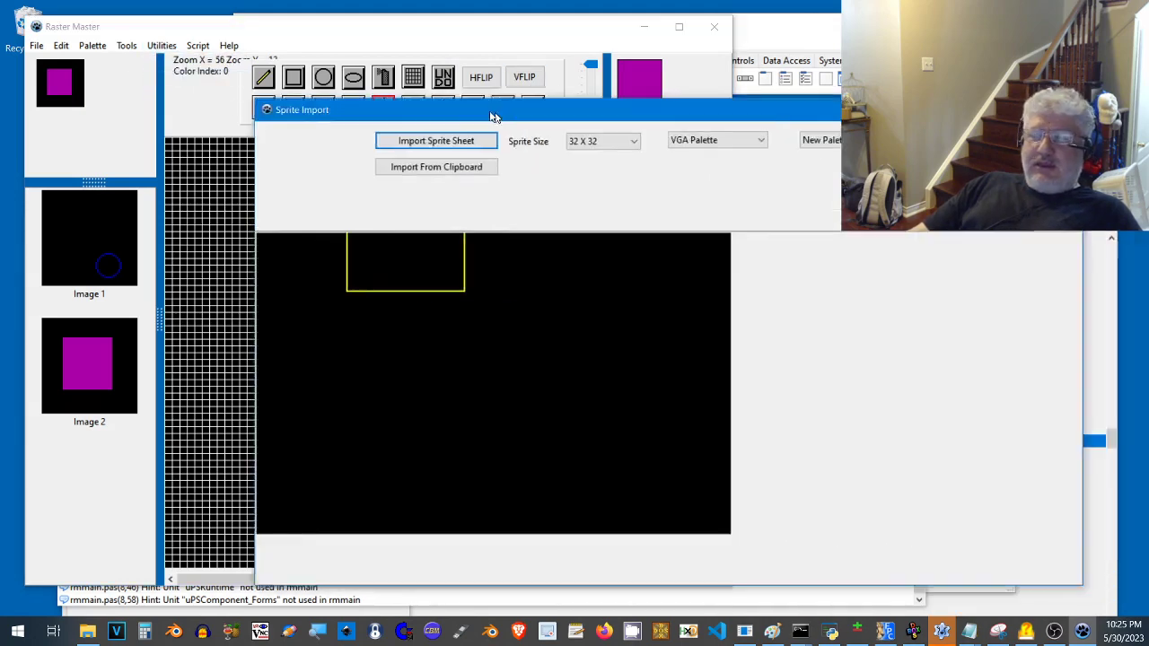
pyautogui.moveTo(493, 104); pyautogui.dragTo(344, 82)
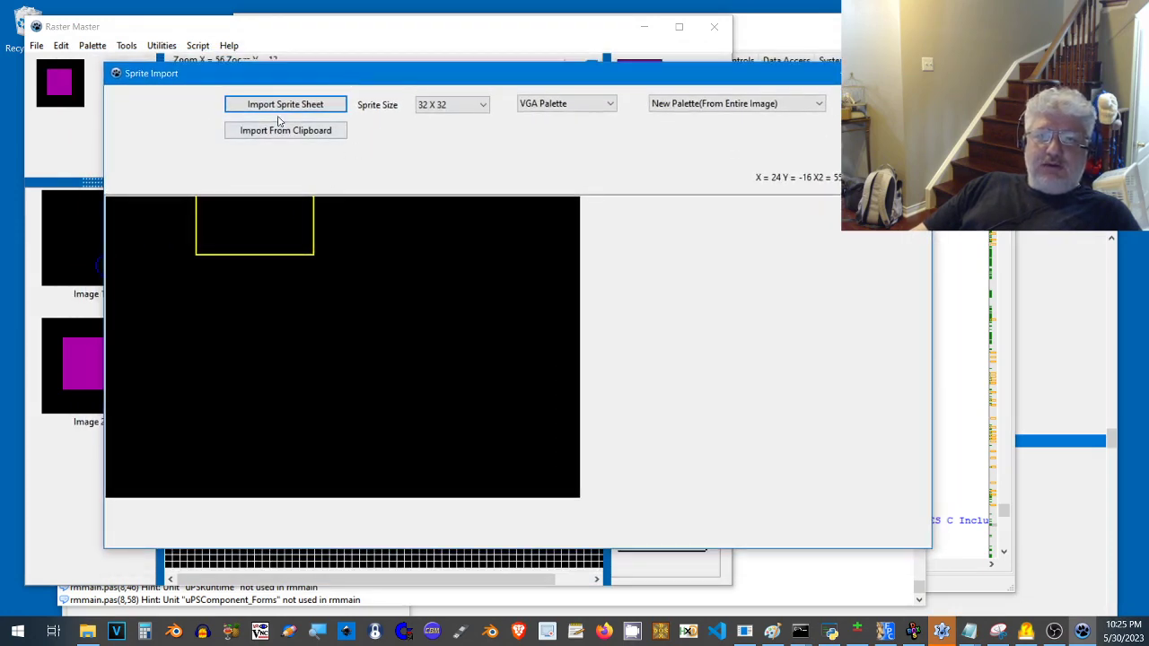
pyautogui.click(313, 109)
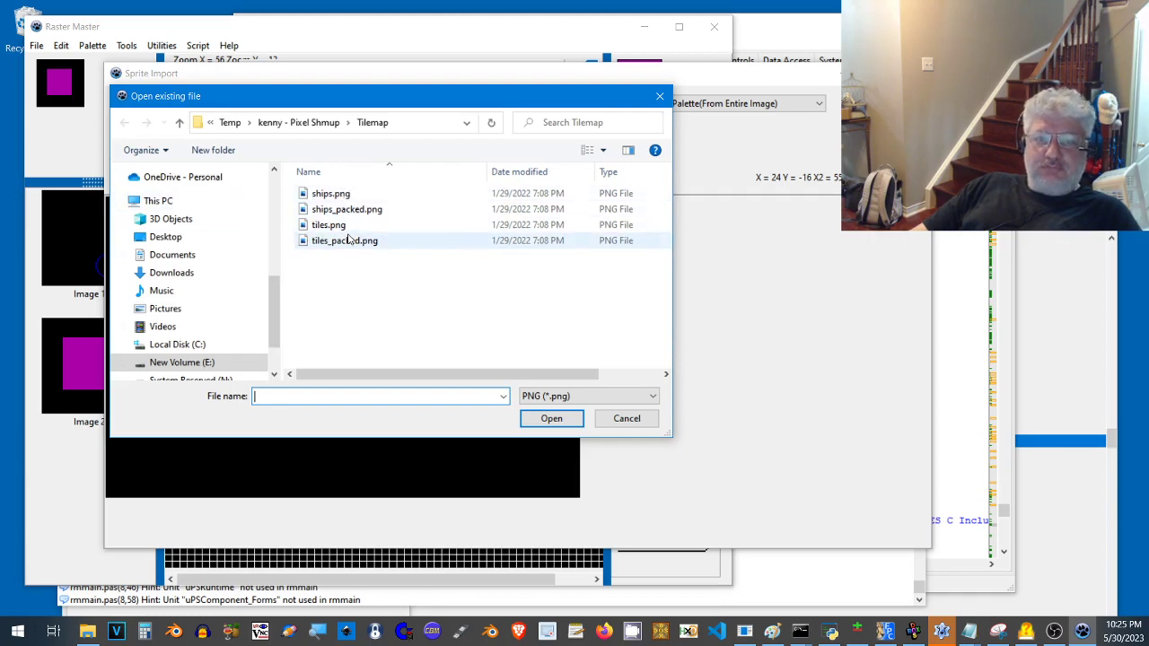
pyautogui.doubleClick(352, 209)
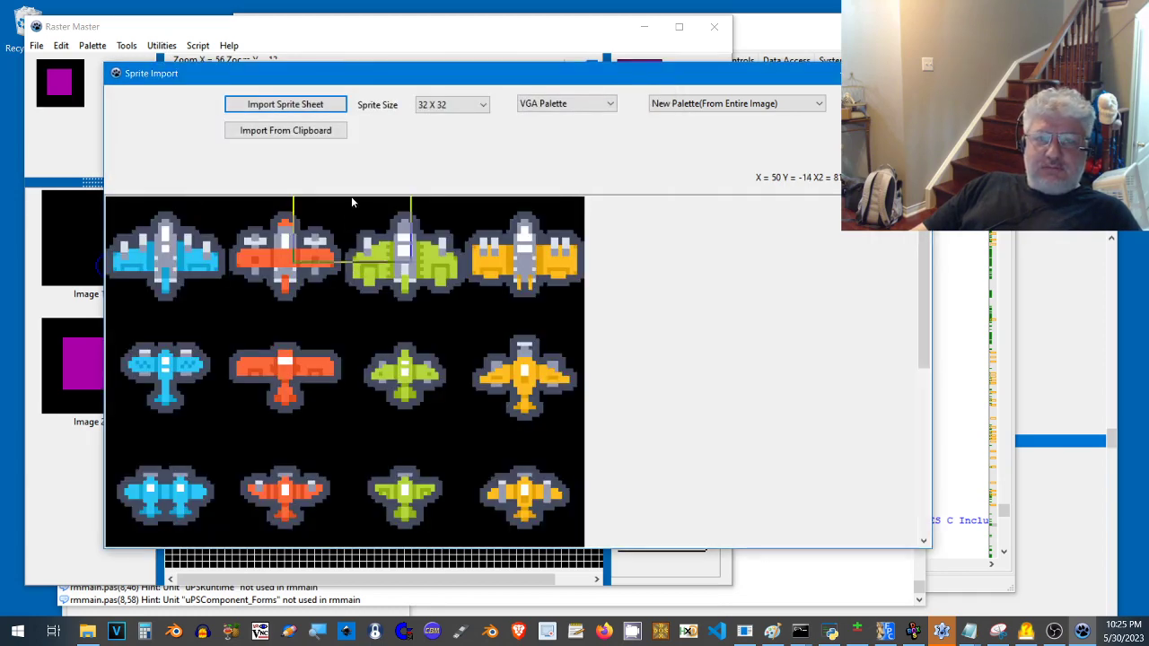
# Load tiles_packed.png as the sprite sheet instead and set the sprite size to 16 X 16.
pyautogui.click(257, 101)
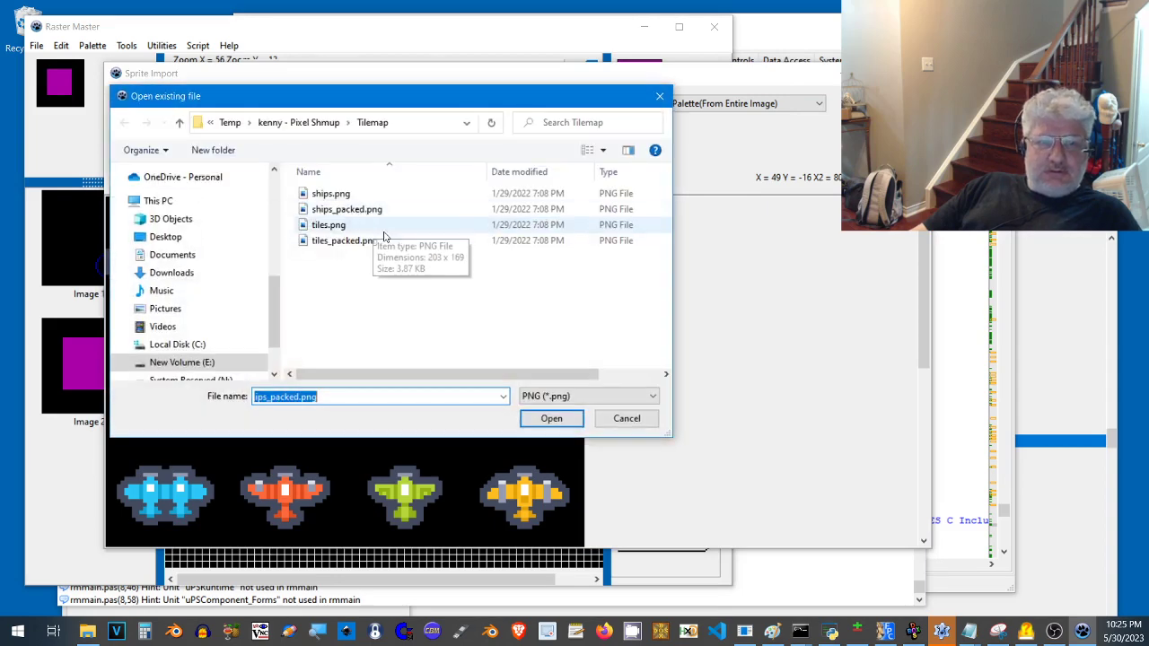
pyautogui.doubleClick(350, 242)
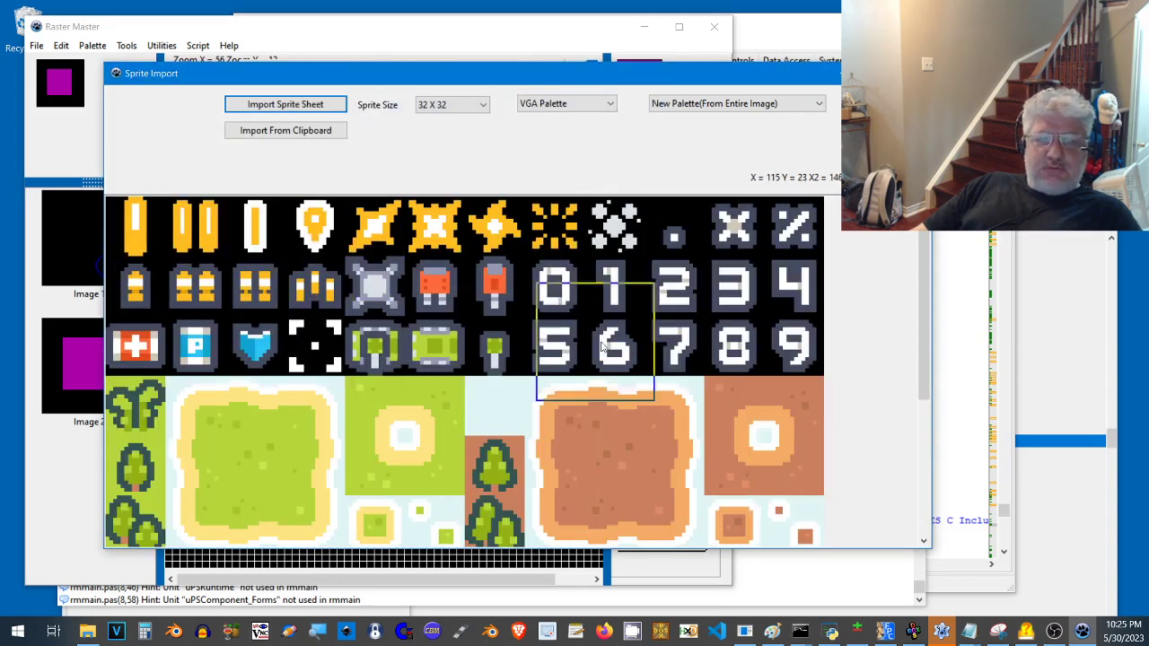
pyautogui.click(449, 105)
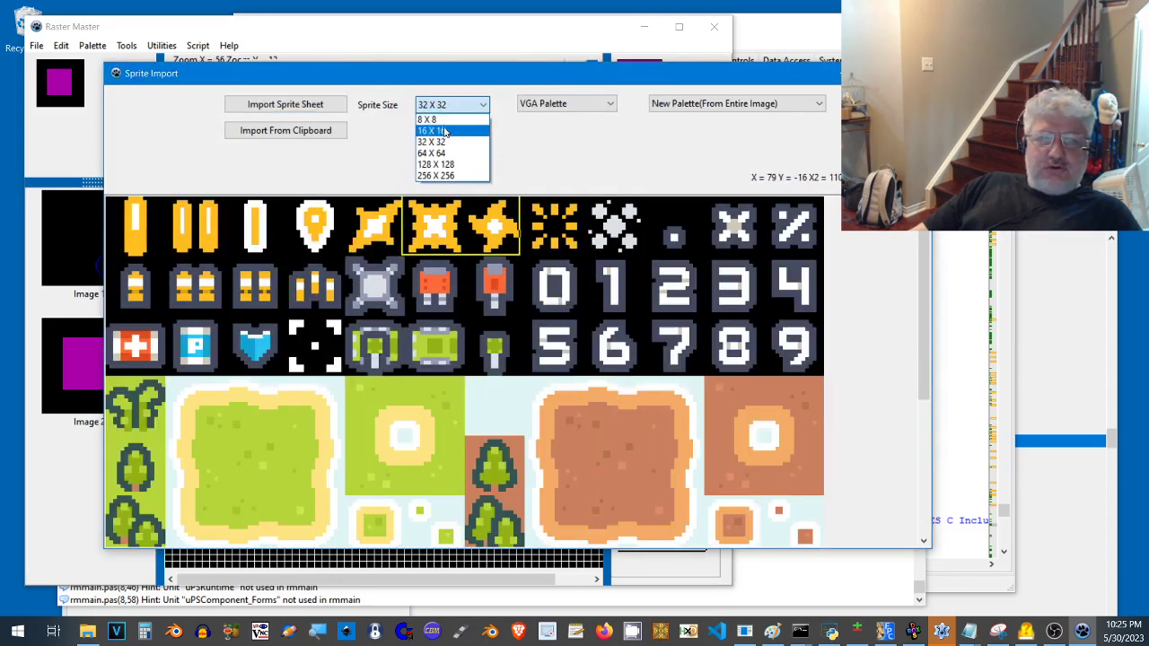
pyautogui.click(443, 126)
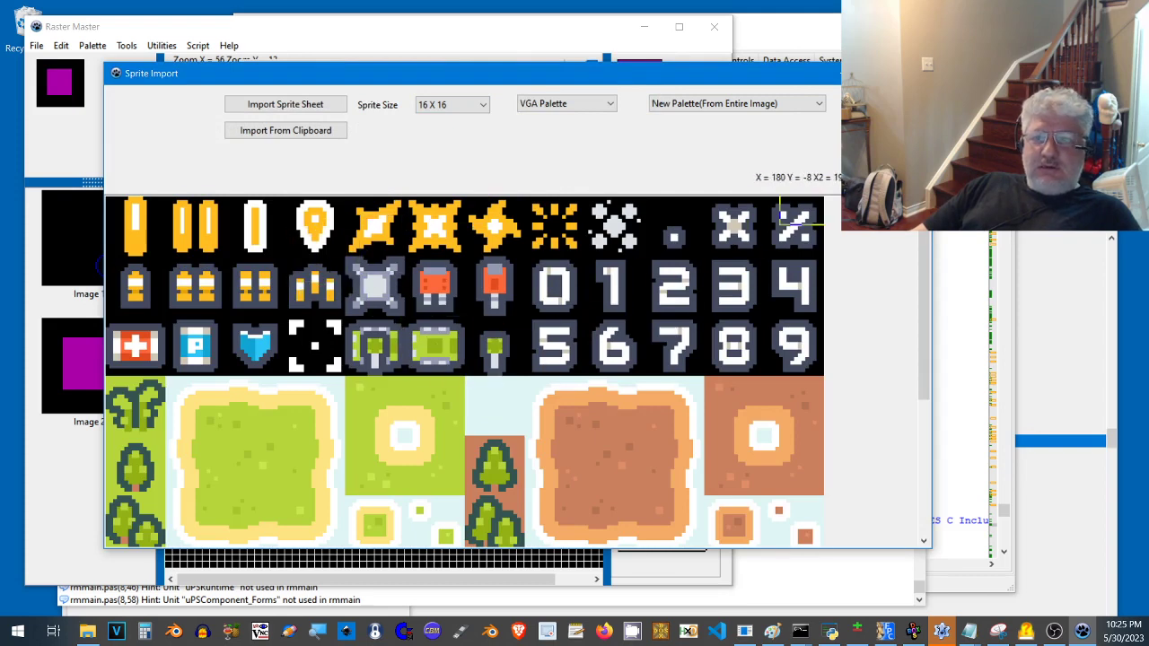
# Import the upper-left and upper-right tiles of the green block with the sand-ringed pond.
pyautogui.click(884, 108)
pyautogui.click(884, 108)
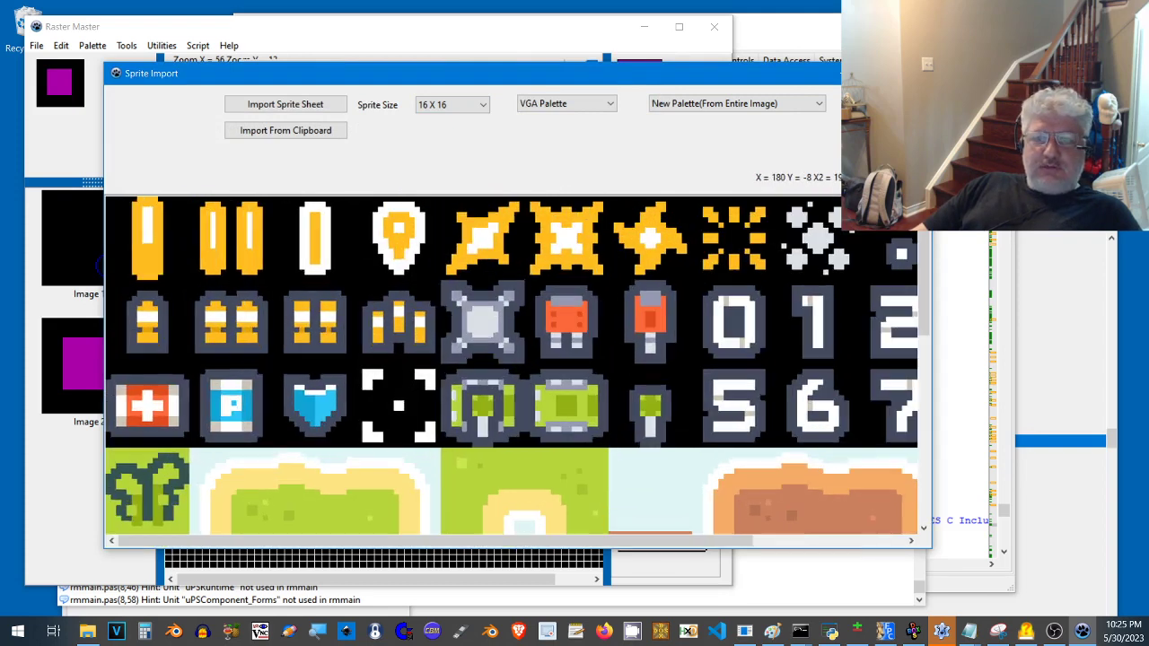
pyautogui.scroll(-2, 390, 461)
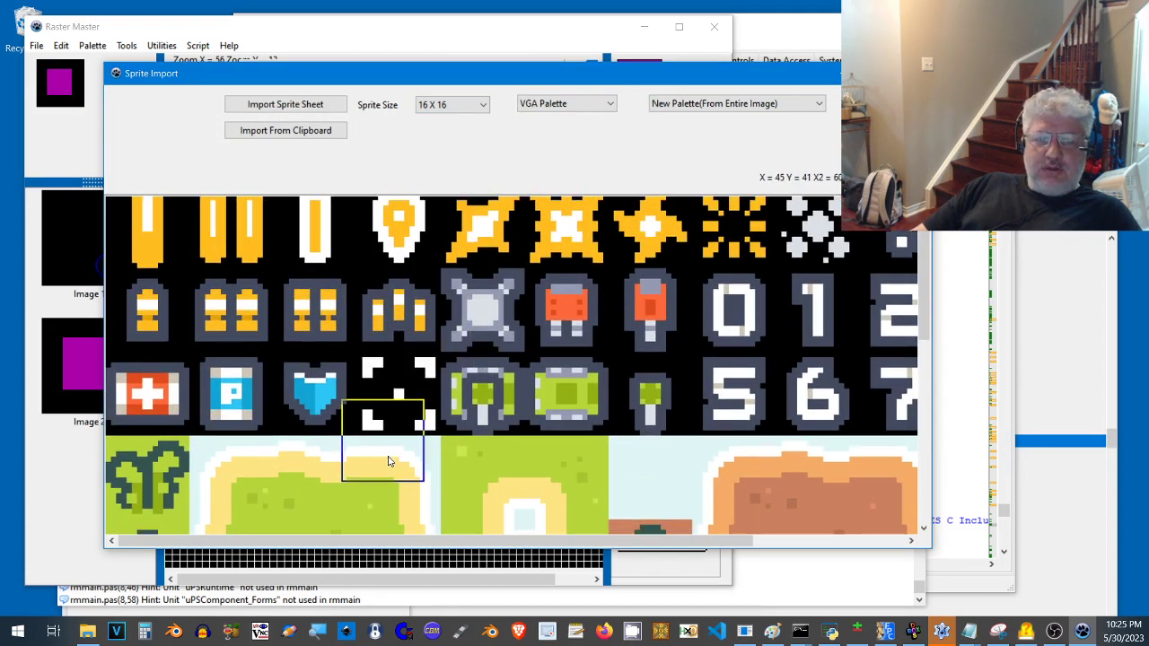
pyautogui.scroll(-5, 417, 449)
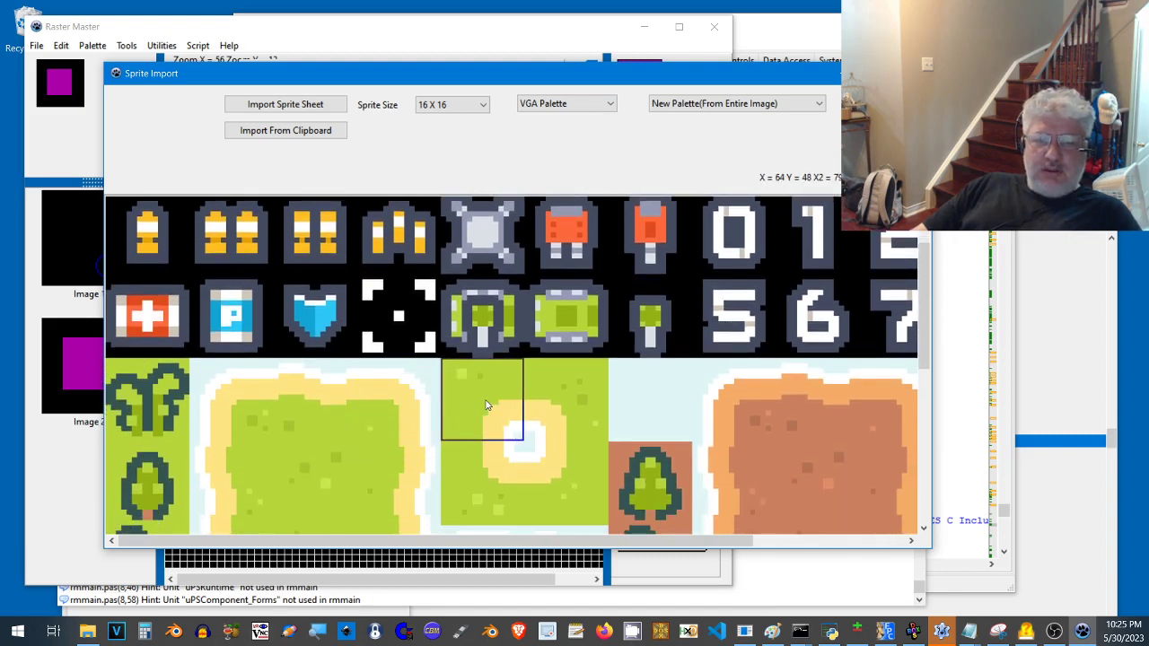
pyautogui.click(486, 406)
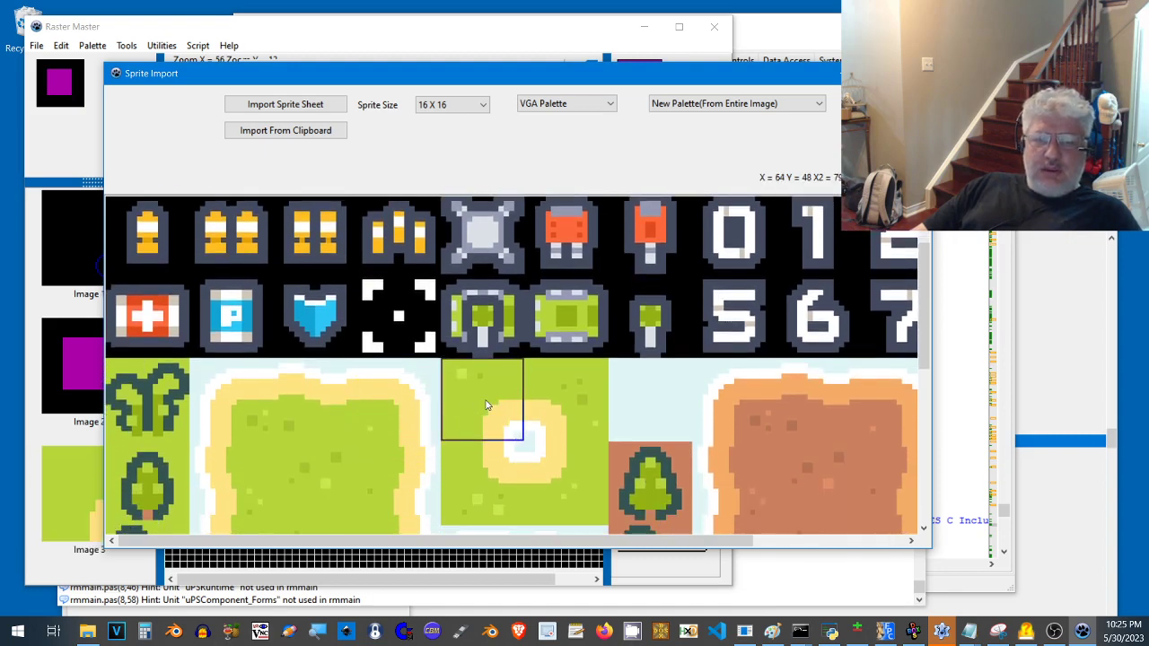
pyautogui.click(569, 403)
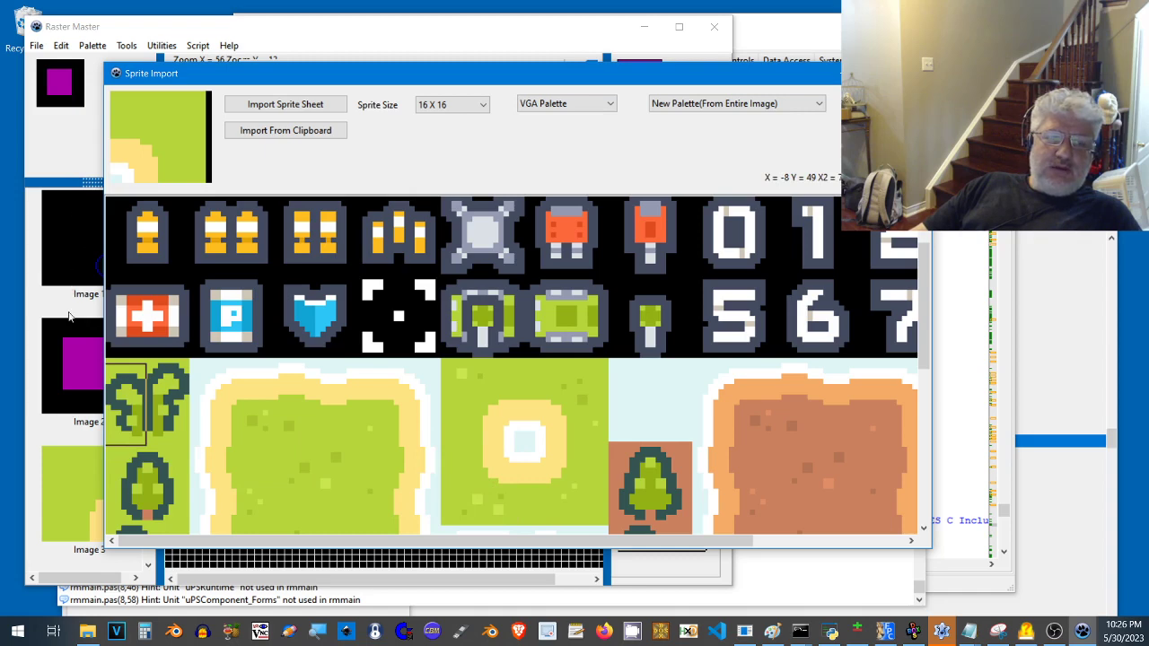
# Import the tree on brown ground, the pond's lower-right tile, and the green island's corner and left-edge tiles.
pyautogui.scroll(-1, 70, 396)
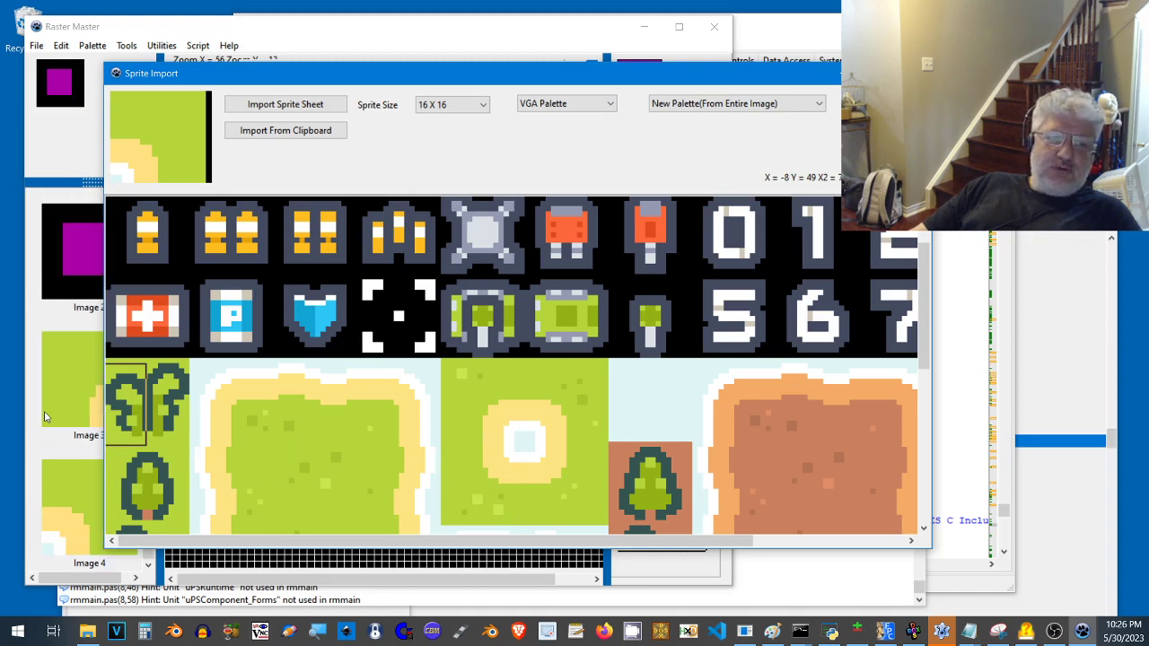
pyautogui.click(653, 484)
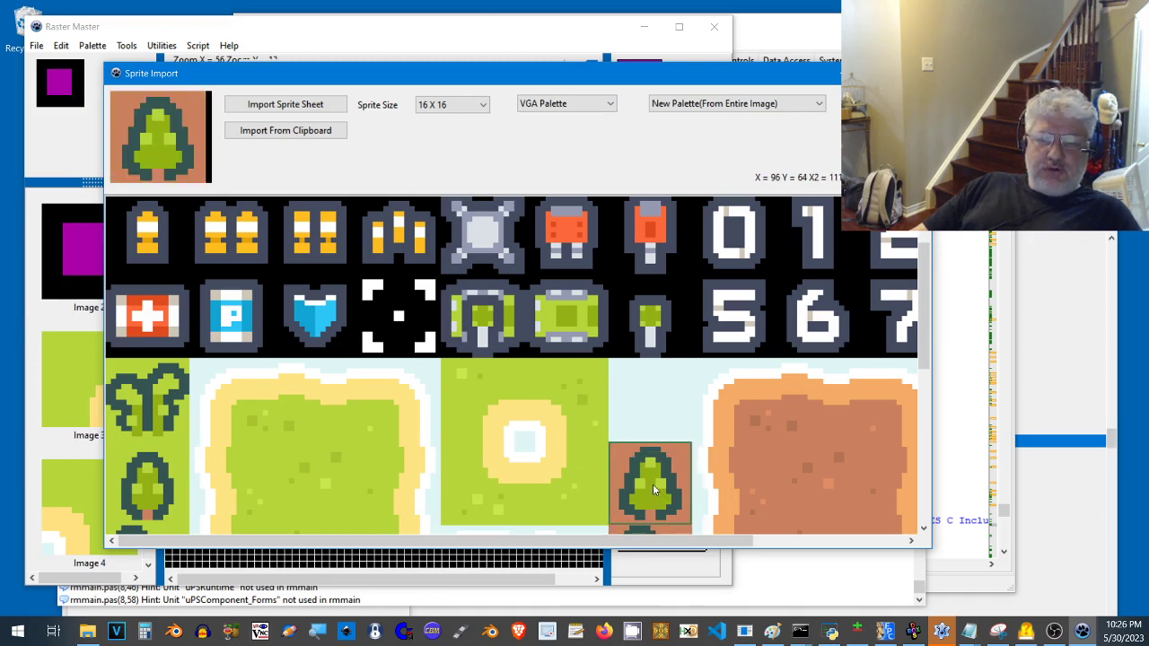
pyautogui.click(570, 491)
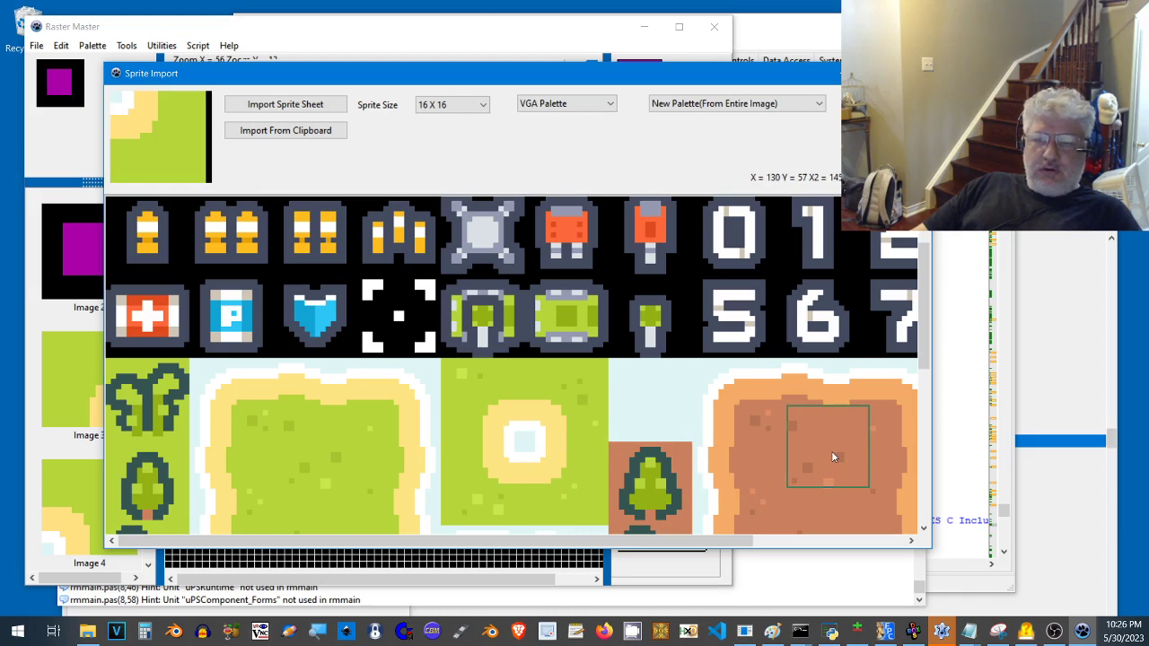
pyautogui.scroll(-3, 833, 455)
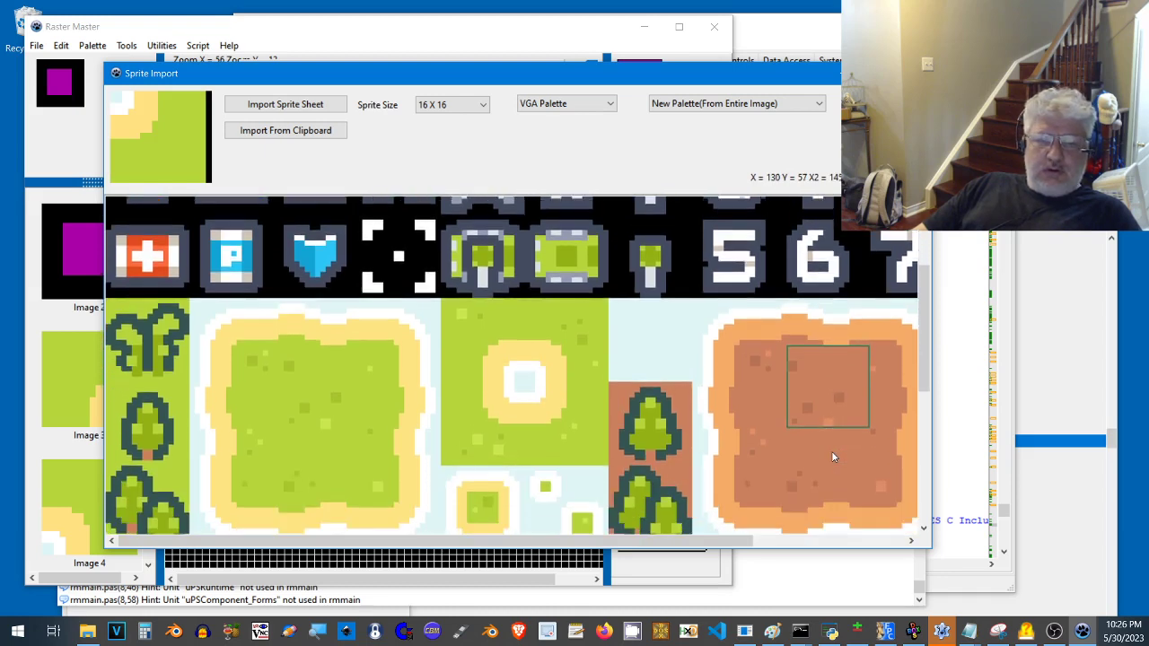
pyautogui.scroll(-1, 831, 455)
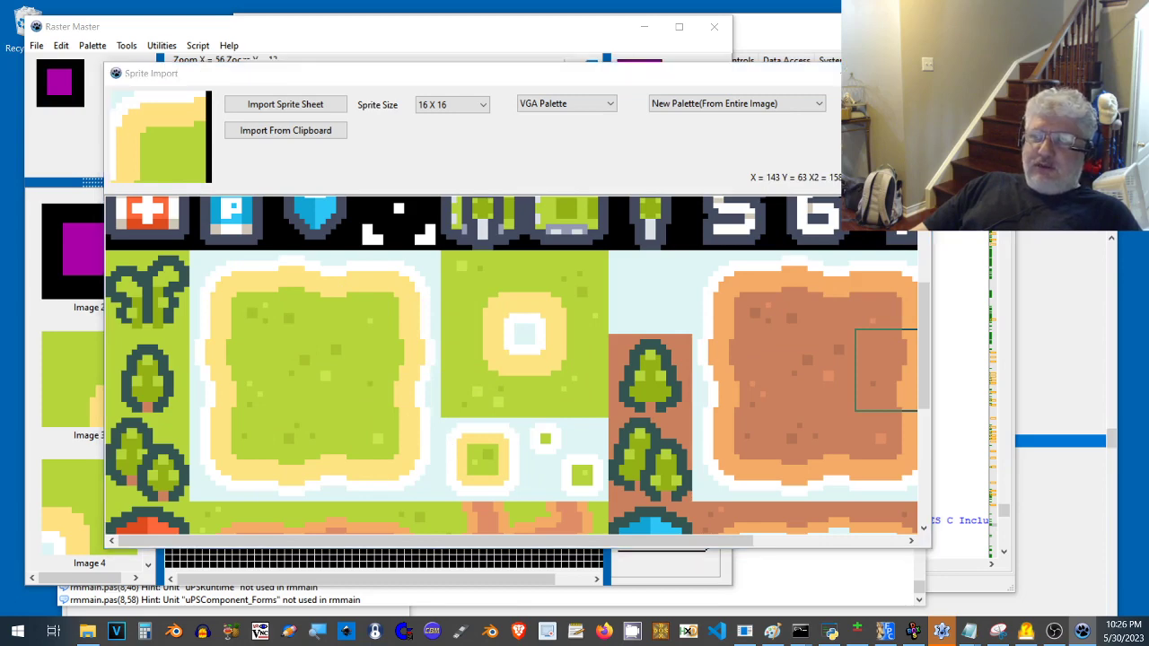
# Bring the Map Editor into view and paint Image 9 tiles down column X = 0 from Y = 4 to Y = 7.
pyautogui.moveTo(1148, 69); pyautogui.dragTo(351, 69)
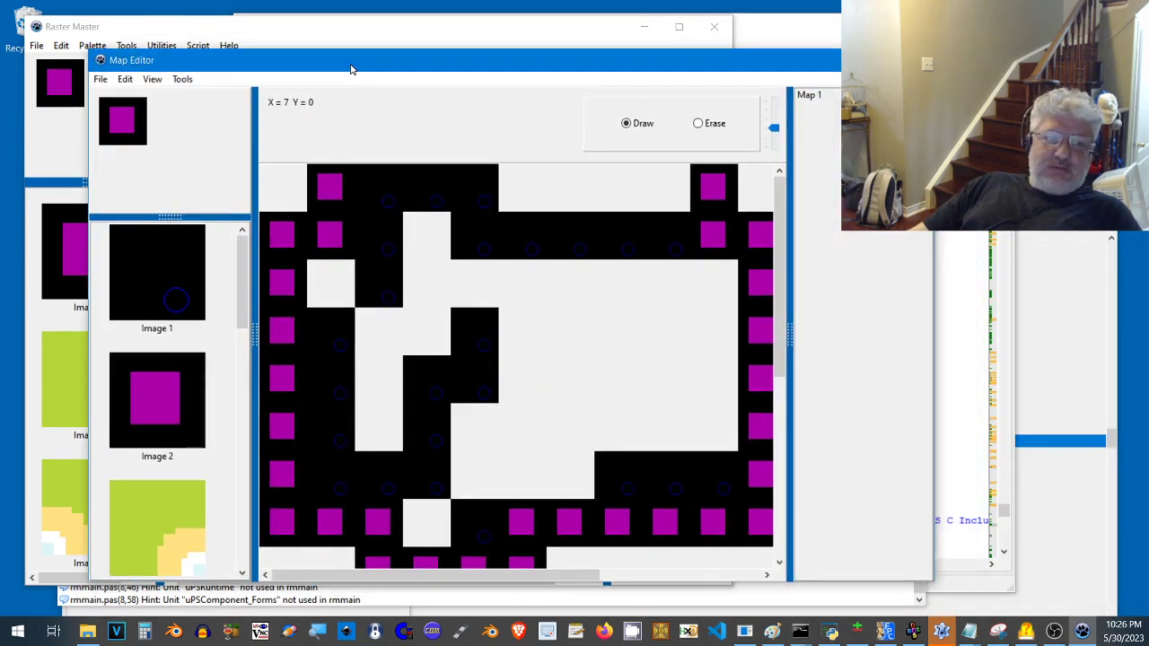
pyautogui.moveTo(242, 278); pyautogui.dragTo(229, 490)
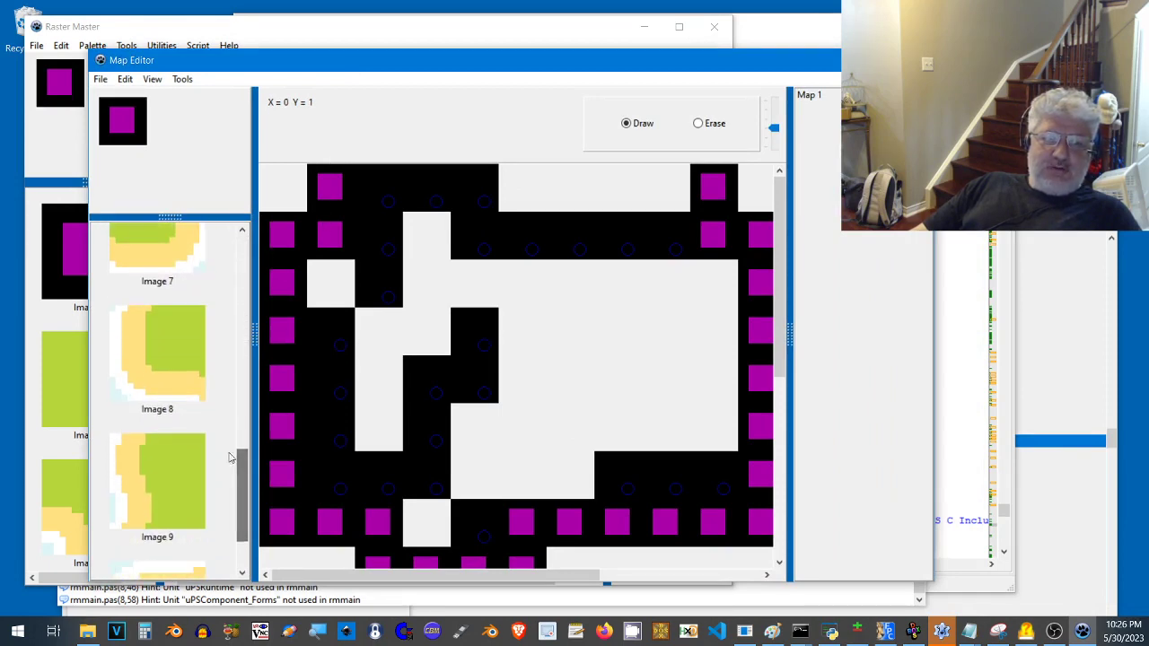
pyautogui.click(147, 470)
pyautogui.moveTo(284, 383); pyautogui.dragTo(267, 513)
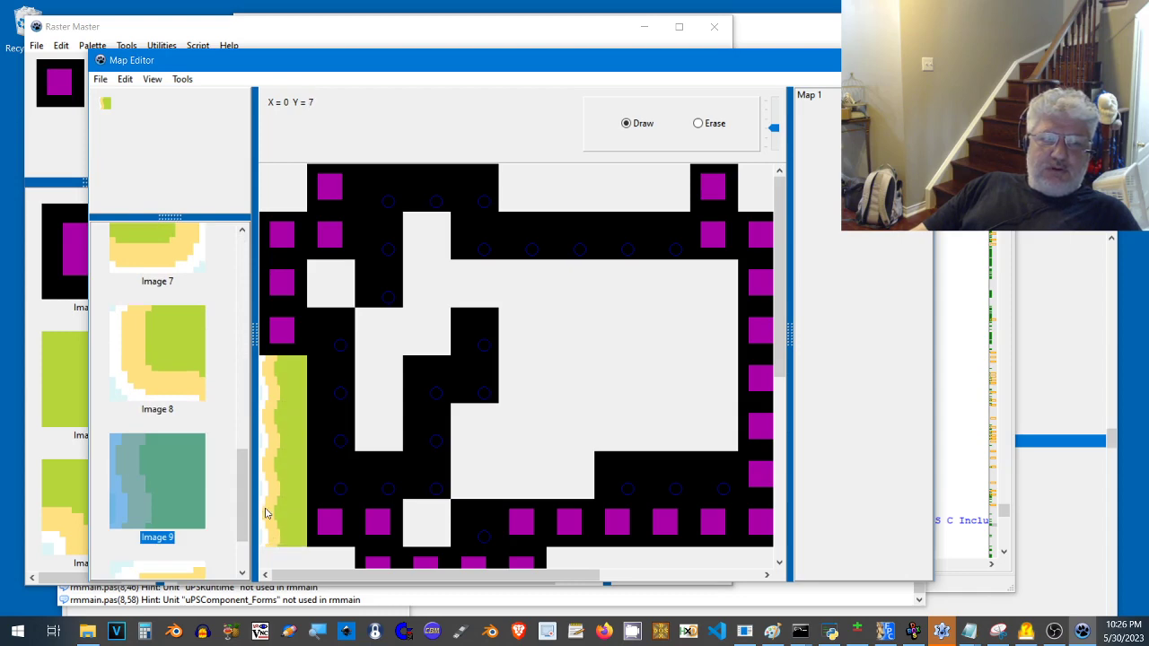
# Place the Image 8 corner tile at X = 0, Y = 7, and return to Sprite Import.
pyautogui.click(176, 382)
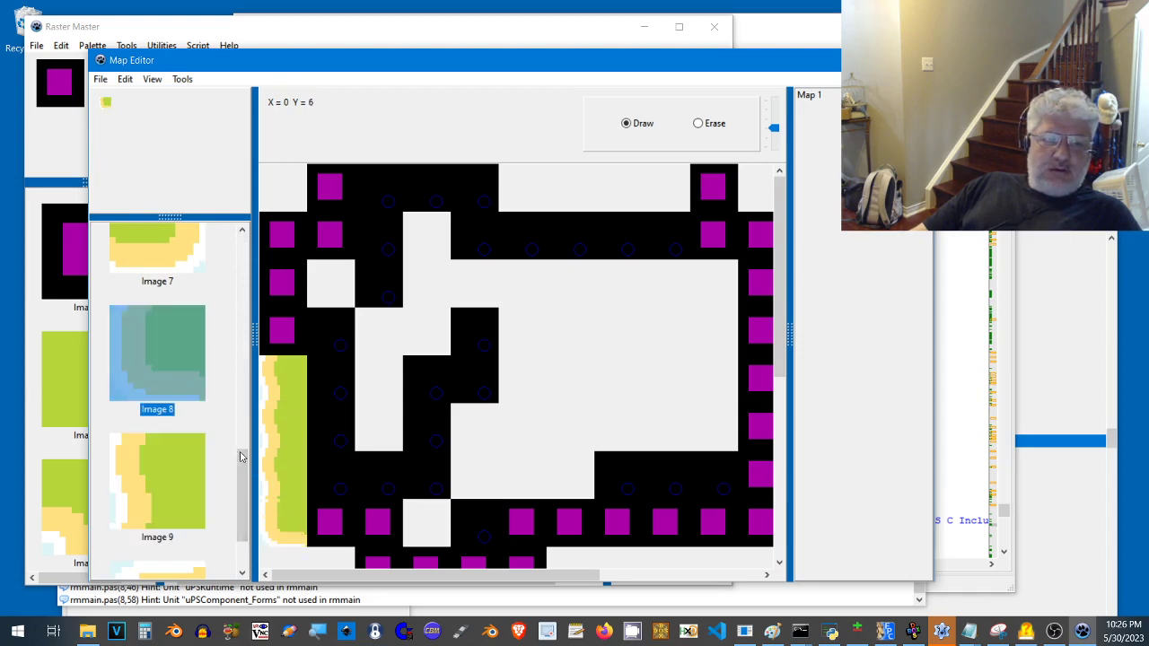
pyautogui.moveTo(242, 490); pyautogui.dragTo(300, 564)
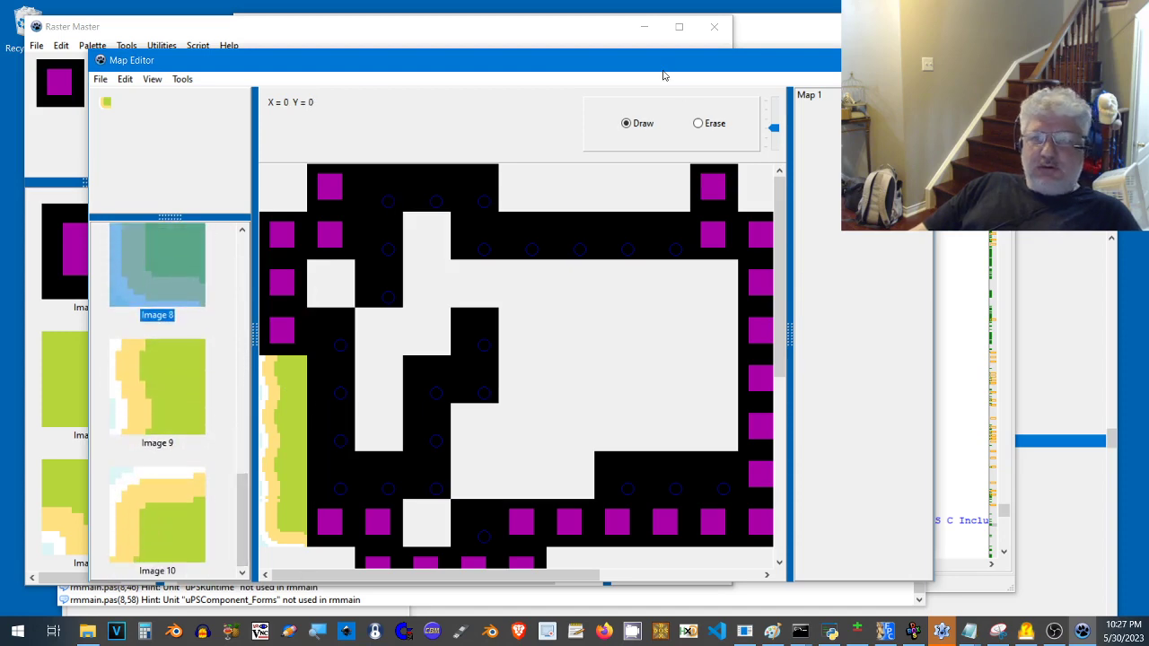
pyautogui.moveTo(663, 76); pyautogui.dragTo(1148, 224)
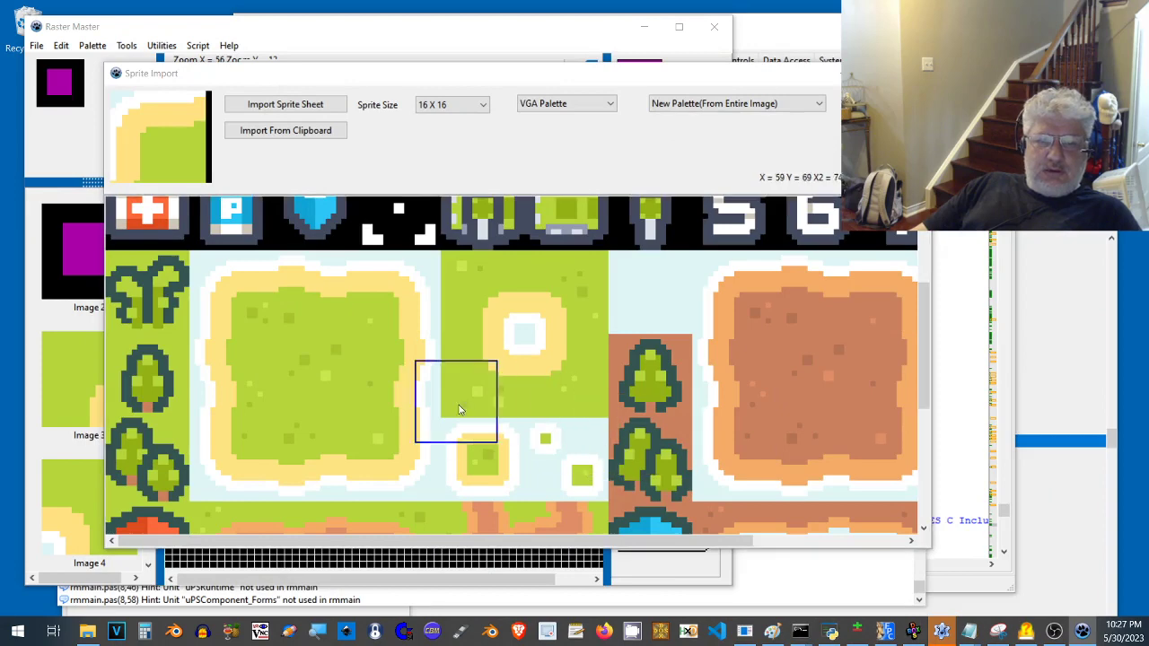
# Look through the island, path and building tiles on the tile sheet.
pyautogui.scroll(-3, 485, 426)
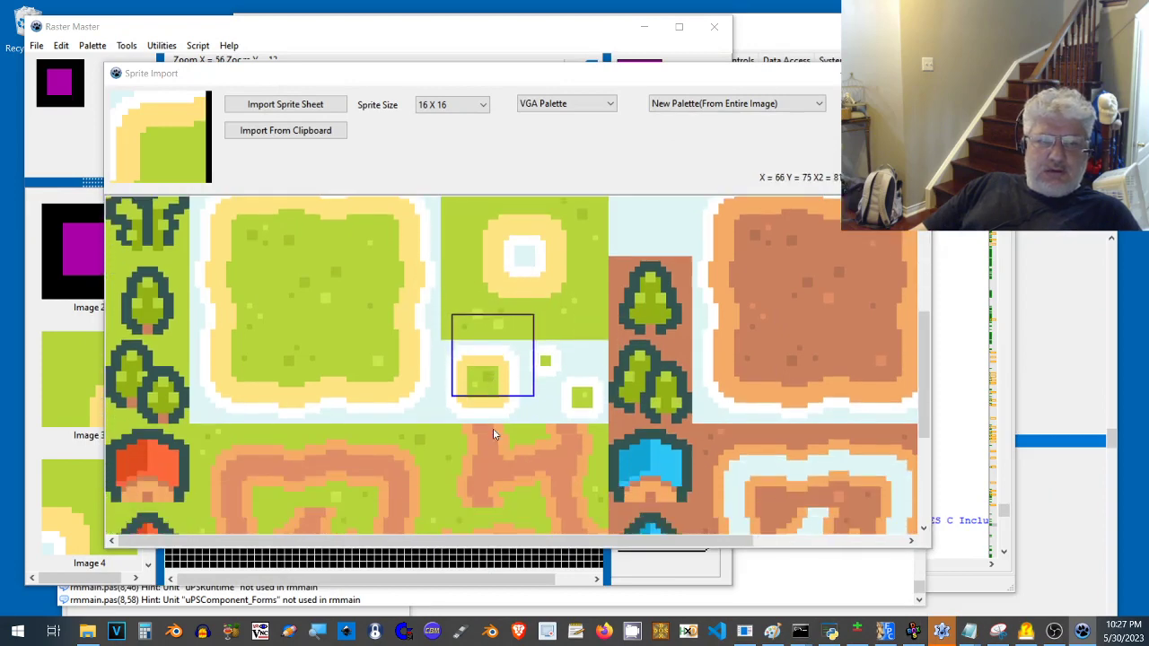
pyautogui.scroll(-5, 493, 433)
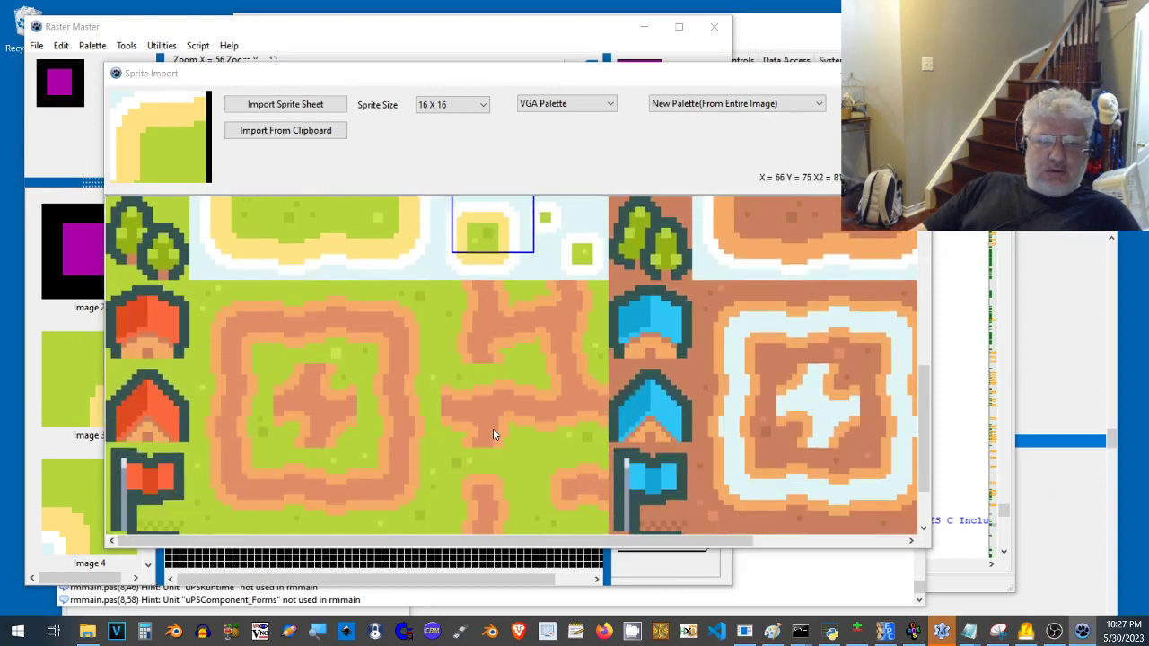
pyautogui.scroll(-3, 493, 433)
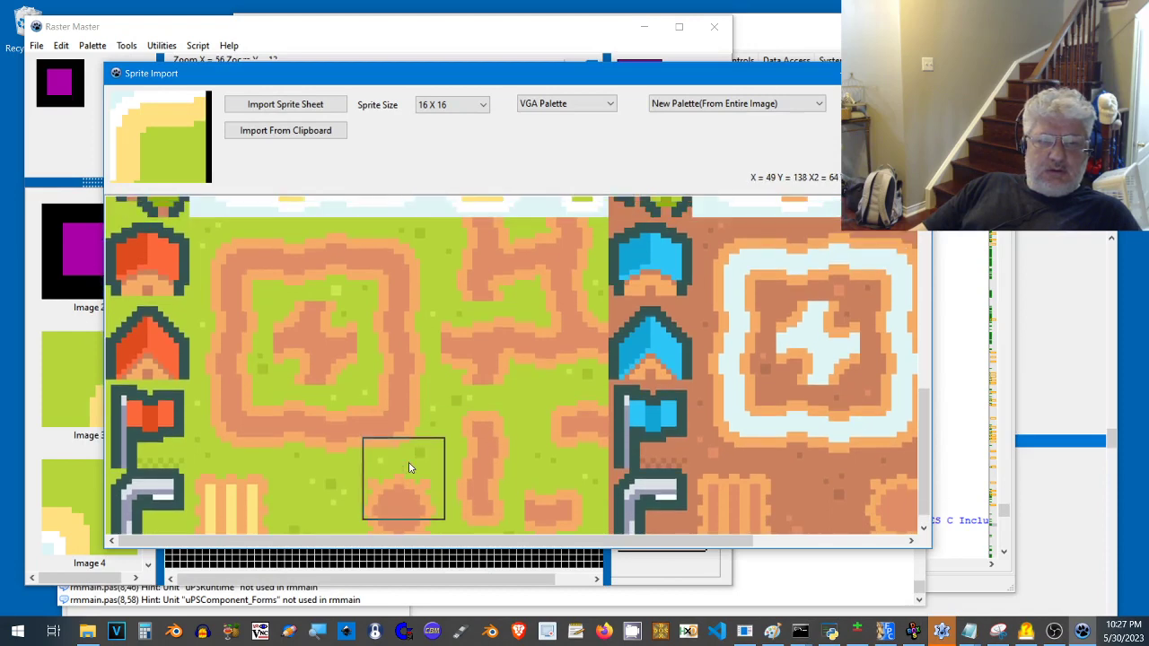
pyautogui.scroll(6, 408, 467)
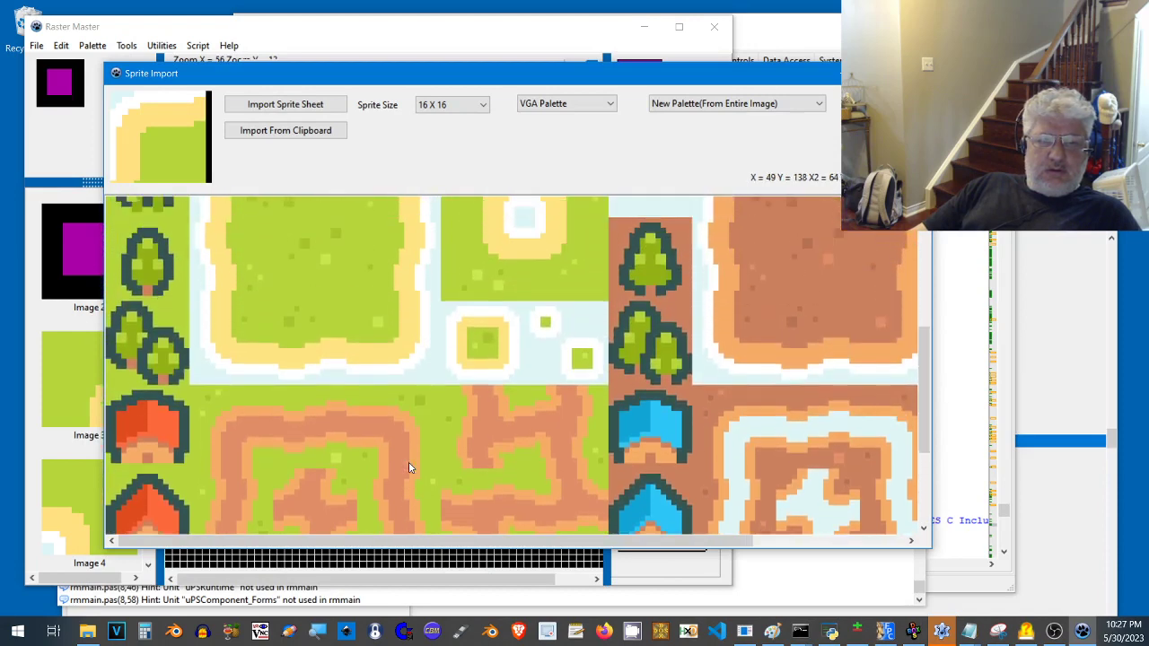
pyautogui.scroll(5, 408, 467)
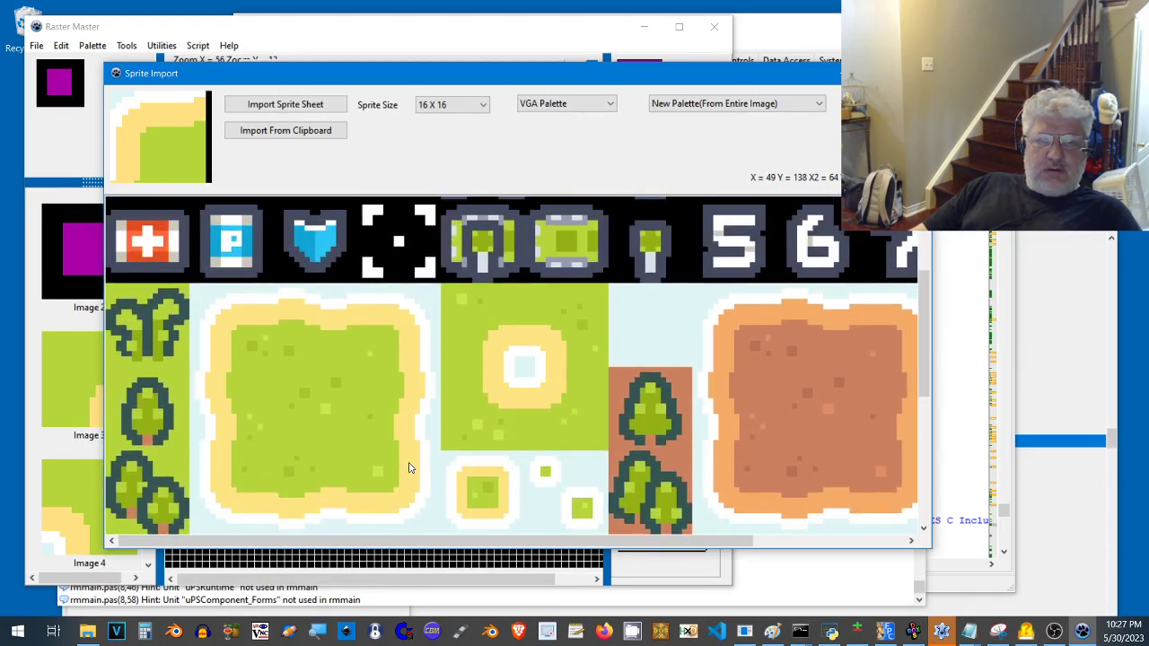
# Import the plain green 16 X 16 tile from the middle of the green island on the tile sheet.
pyautogui.scroll(2, 408, 467)
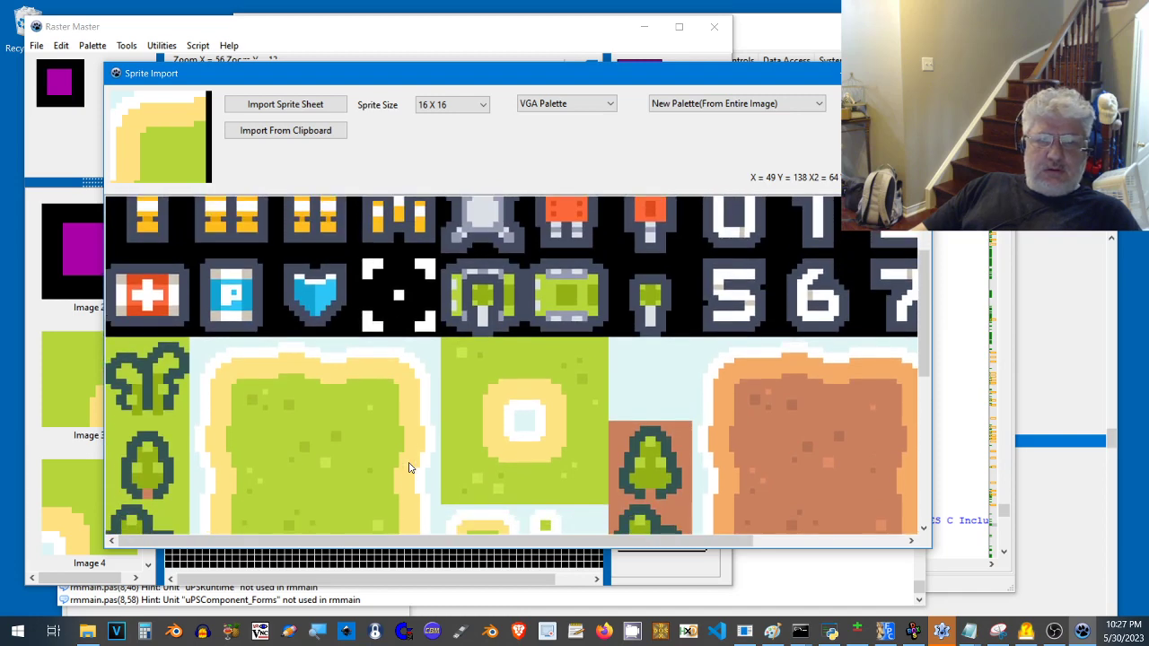
pyautogui.scroll(-1, 408, 466)
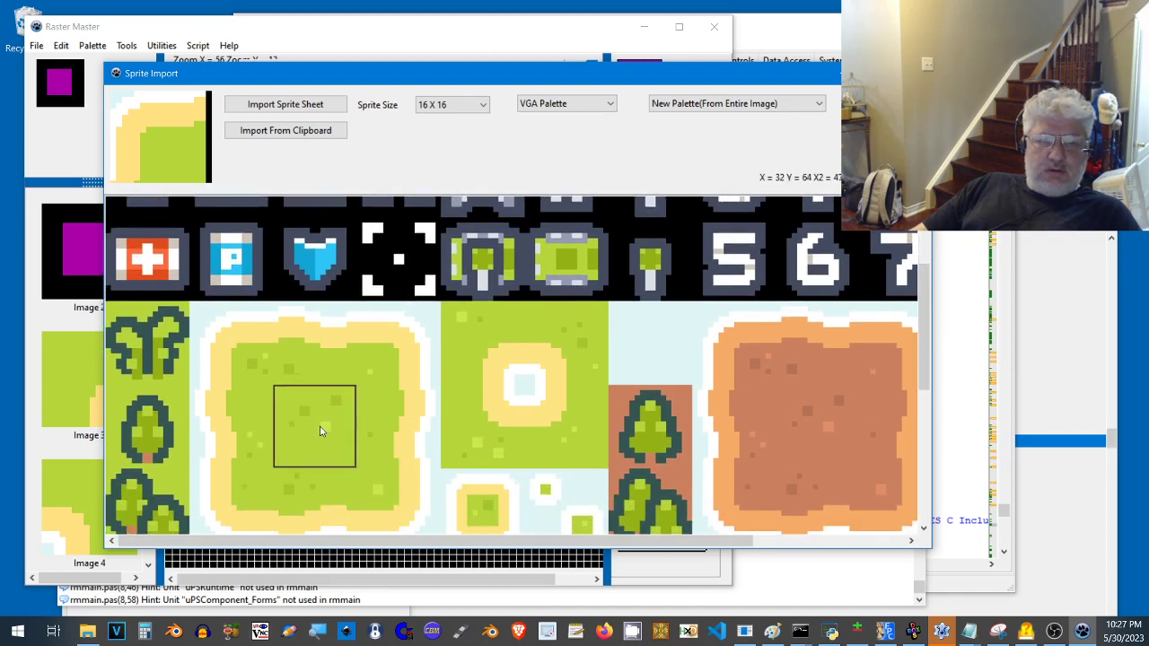
pyautogui.click(318, 427)
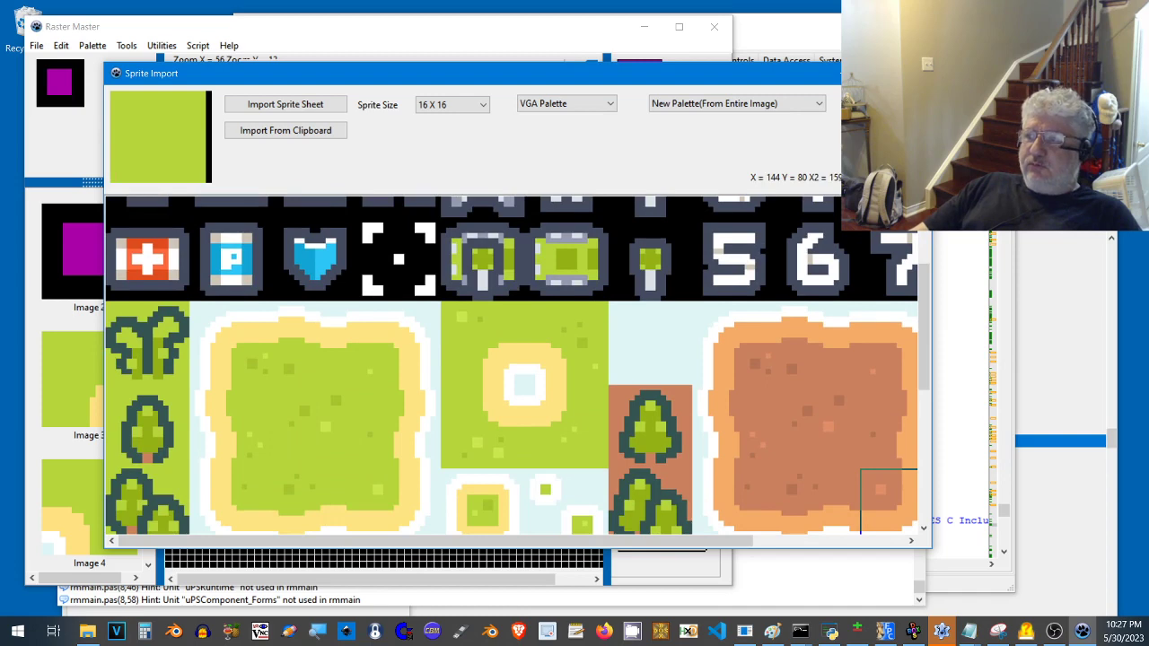
# Bring the Map Editor into view and paint Image 11 tiles over the map's interior, keeping the shoreline and outer purple tiles.
pyautogui.moveTo(1148, 359); pyautogui.dragTo(333, 51)
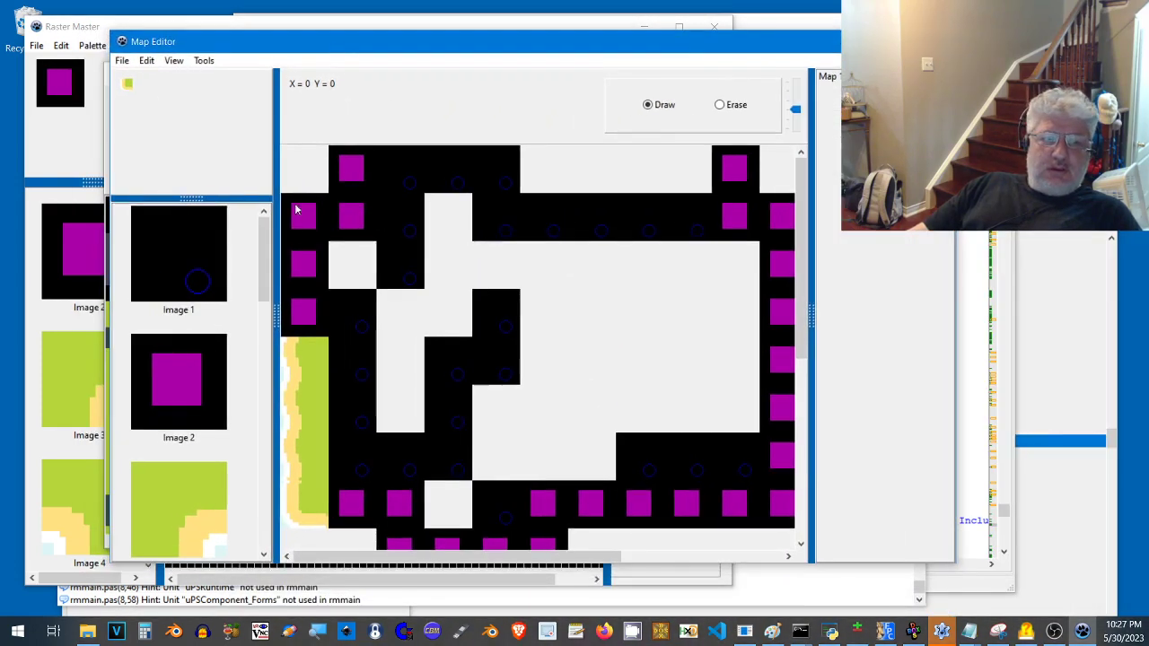
pyautogui.scroll(-10, 196, 507)
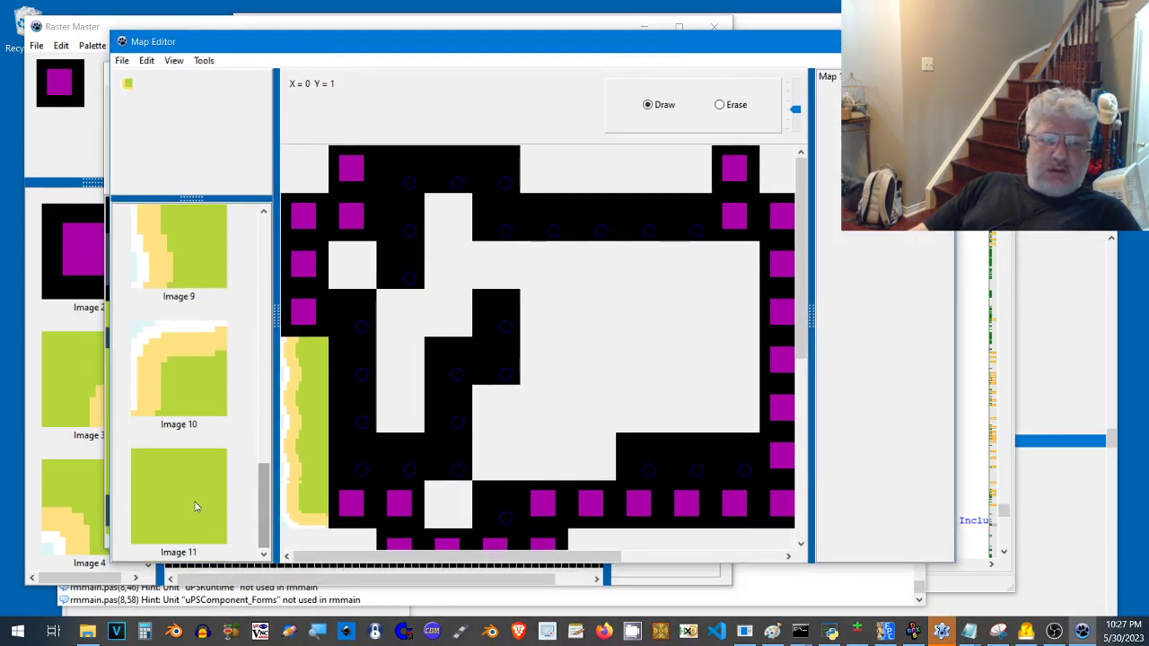
pyautogui.click(196, 506)
pyautogui.moveTo(350, 512)
pyautogui.mouseDown()
pyautogui.moveTo(731, 520)
pyautogui.moveTo(777, 406)
pyautogui.moveTo(687, 217)
pyautogui.moveTo(688, 464)
pyautogui.moveTo(665, 345)
pyautogui.moveTo(643, 475)
pyautogui.moveTo(648, 259)
pyautogui.moveTo(528, 390)
pyautogui.moveTo(515, 388)
pyautogui.moveTo(566, 218)
pyautogui.moveTo(436, 389)
pyautogui.moveTo(362, 454)
pyautogui.moveTo(373, 261)
pyautogui.moveTo(479, 208)
pyautogui.moveTo(397, 387)
pyautogui.moveTo(395, 280)
pyautogui.mouseUp()
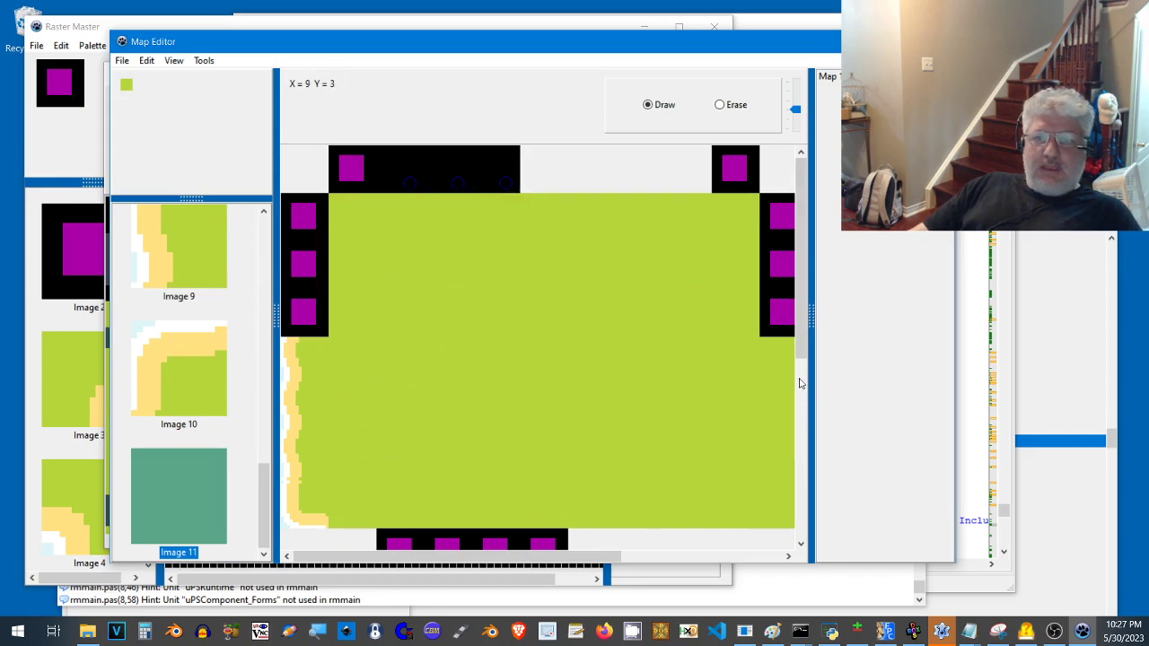
# Move the Map Editor aside, close Sprite Import, and flood-fill Image 11 with the darker green palette color.
pyautogui.moveTo(373, 40); pyautogui.dragTo(1147, 42)
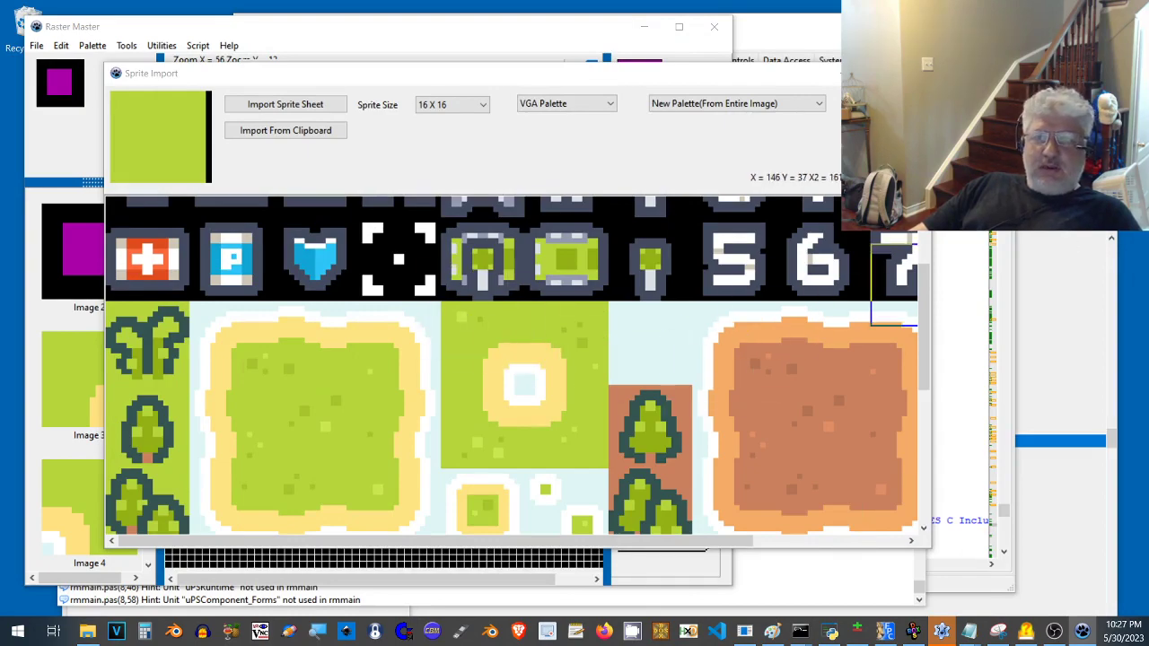
pyautogui.click(912, 73)
pyautogui.scroll(-6, 135, 463)
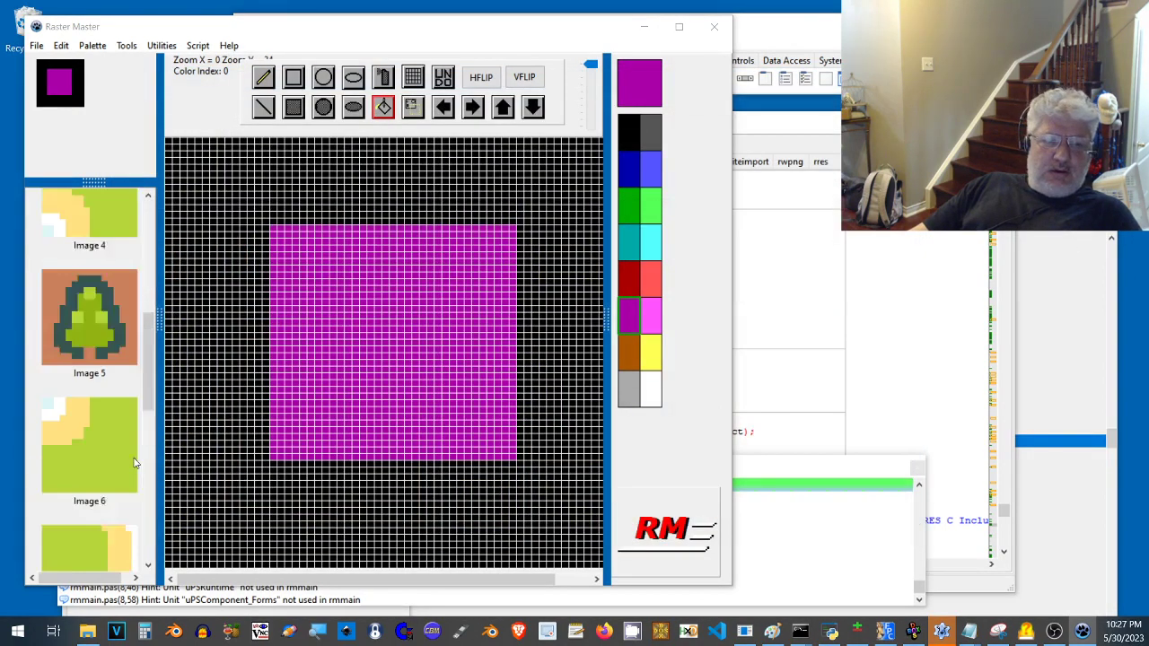
pyautogui.click(108, 485)
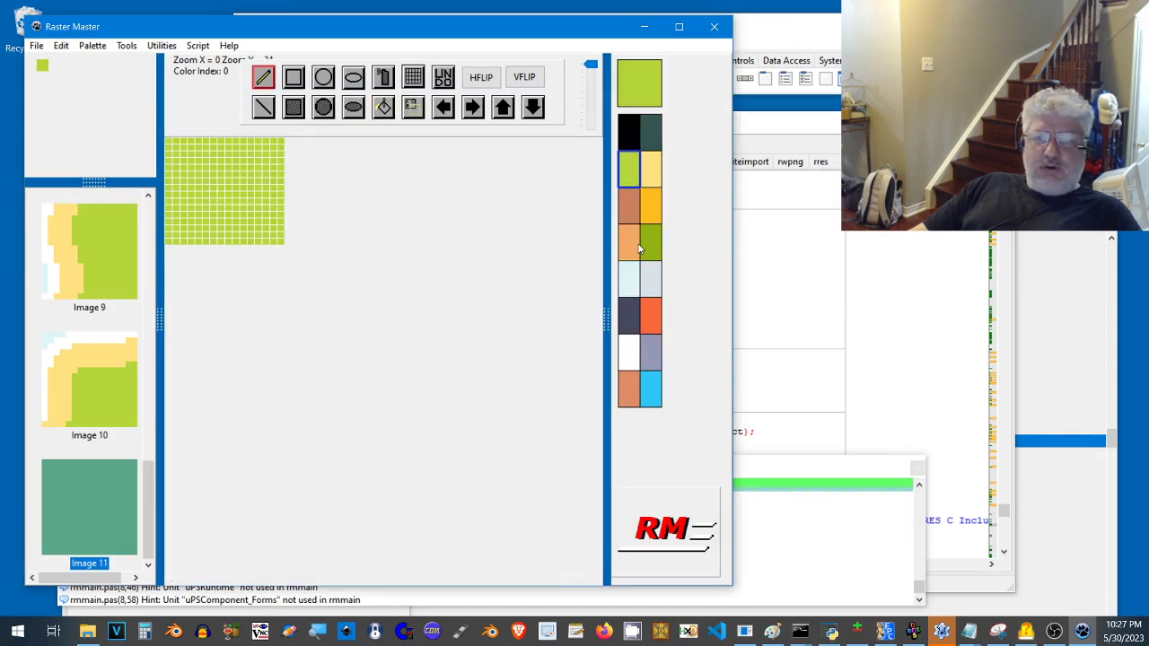
pyautogui.click(652, 244)
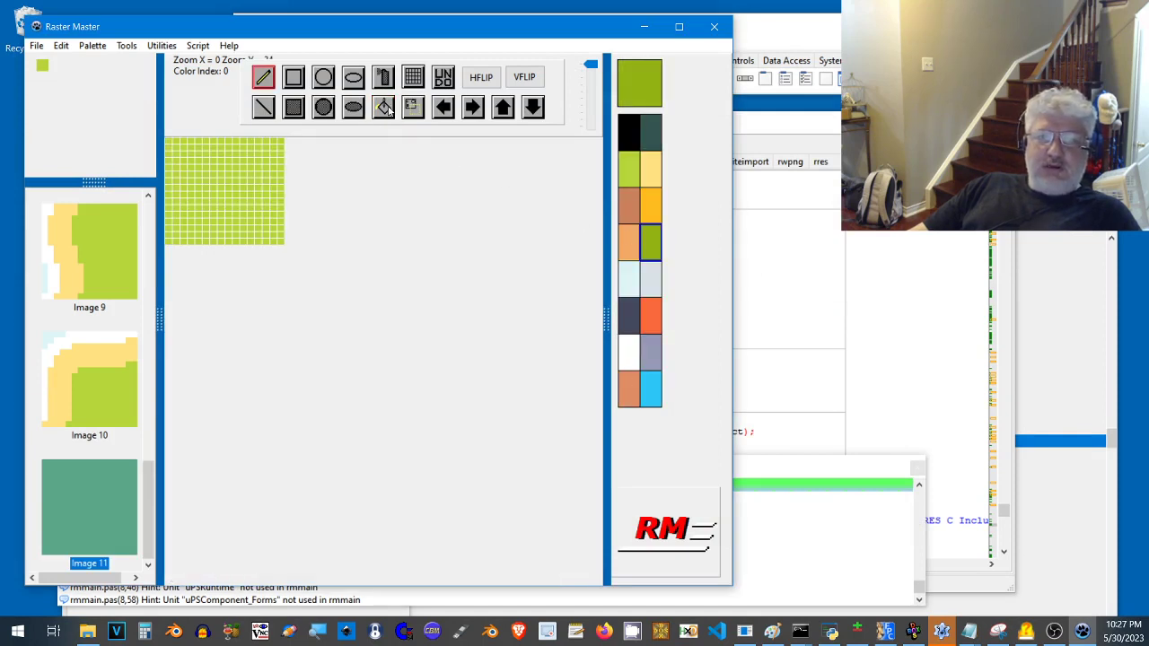
pyautogui.click(384, 108)
pyautogui.click(255, 185)
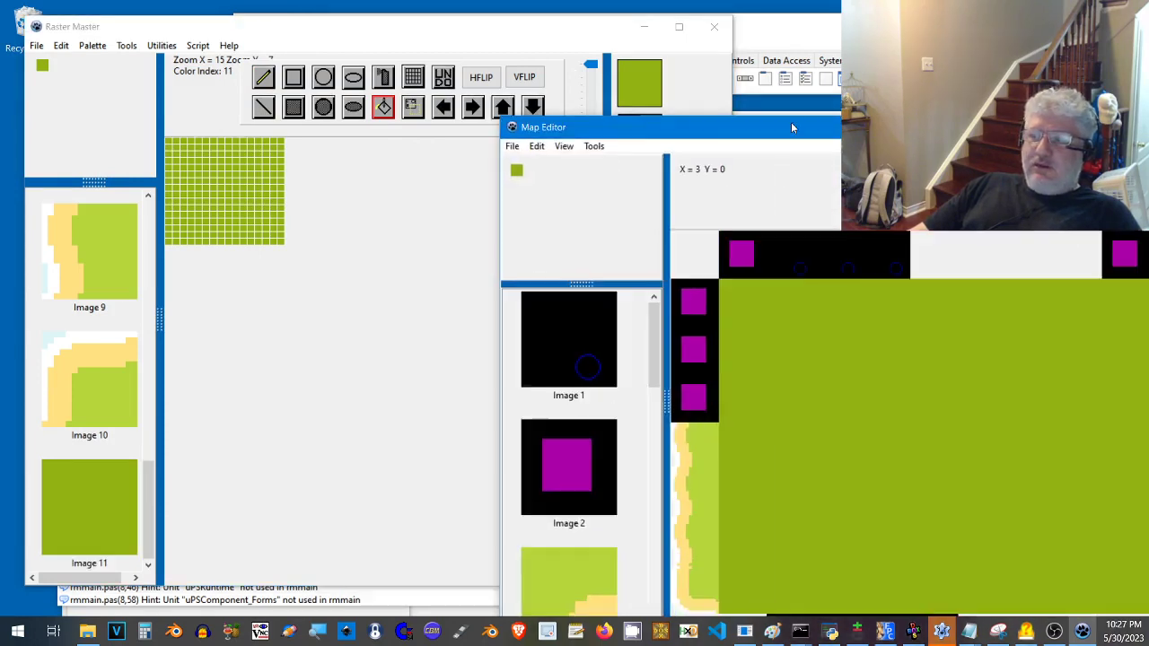
# Bring the Map Editor back into view and zoom out until the whole tile map fits.
pyautogui.moveTo(791, 122); pyautogui.dragTo(550, 69)
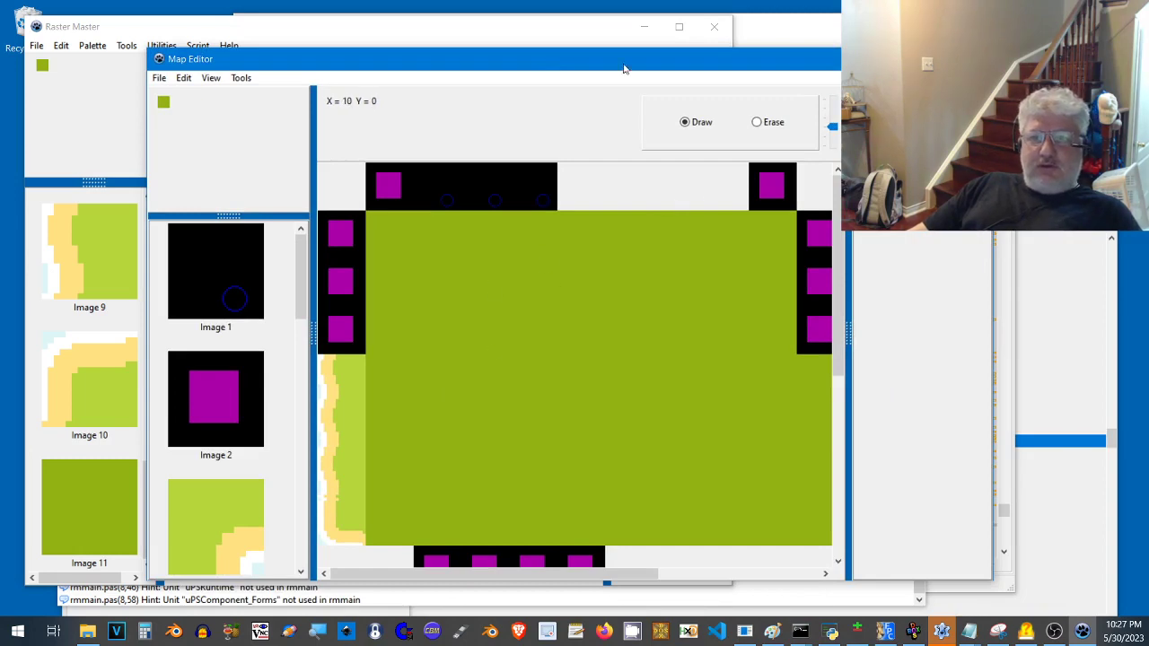
pyautogui.moveTo(627, 61); pyautogui.dragTo(592, 58)
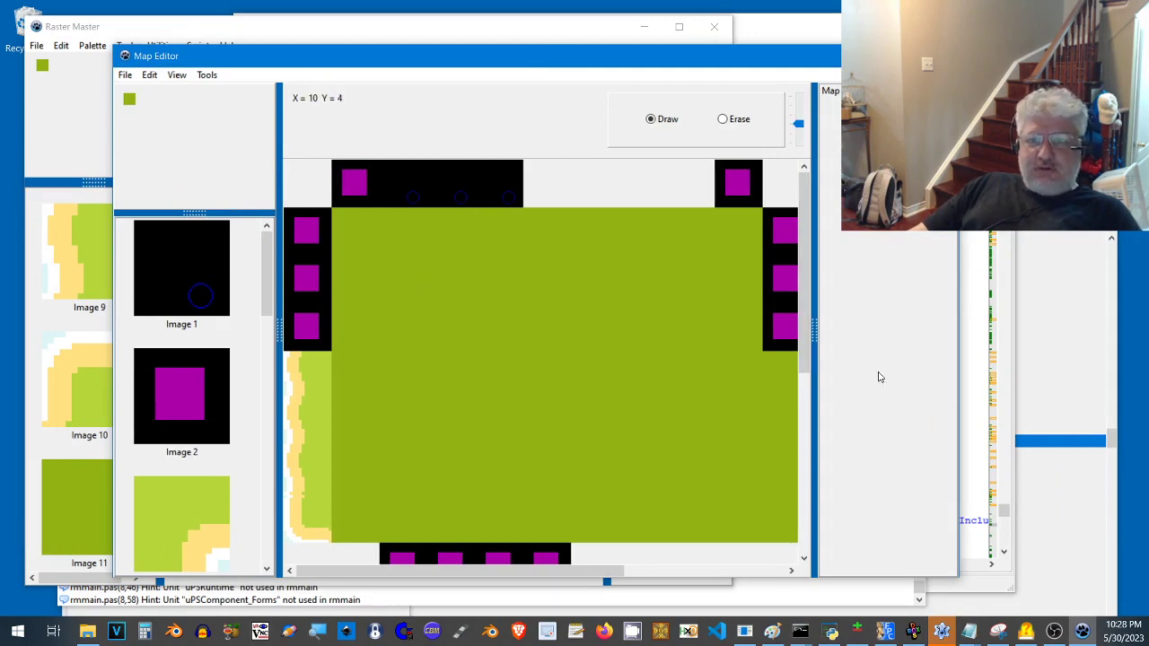
pyautogui.moveTo(808, 365)
pyautogui.mouseDown()
pyautogui.moveTo(807, 464)
pyautogui.moveTo(823, 355)
pyautogui.mouseUp()
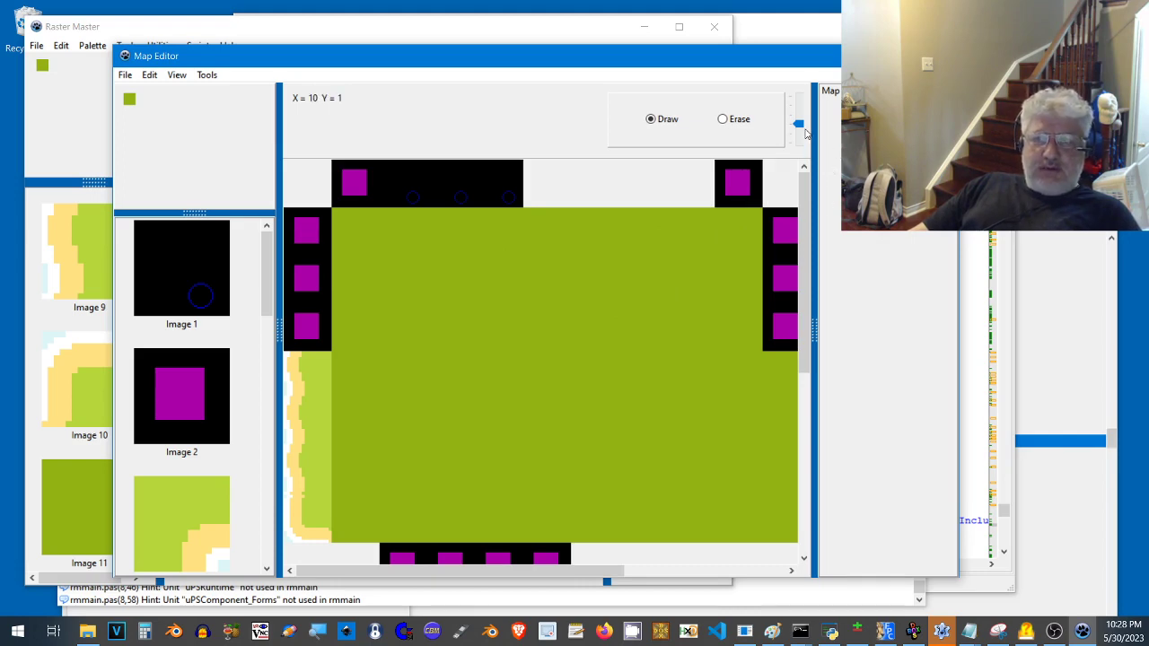
pyautogui.moveTo(802, 128); pyautogui.dragTo(802, 118)
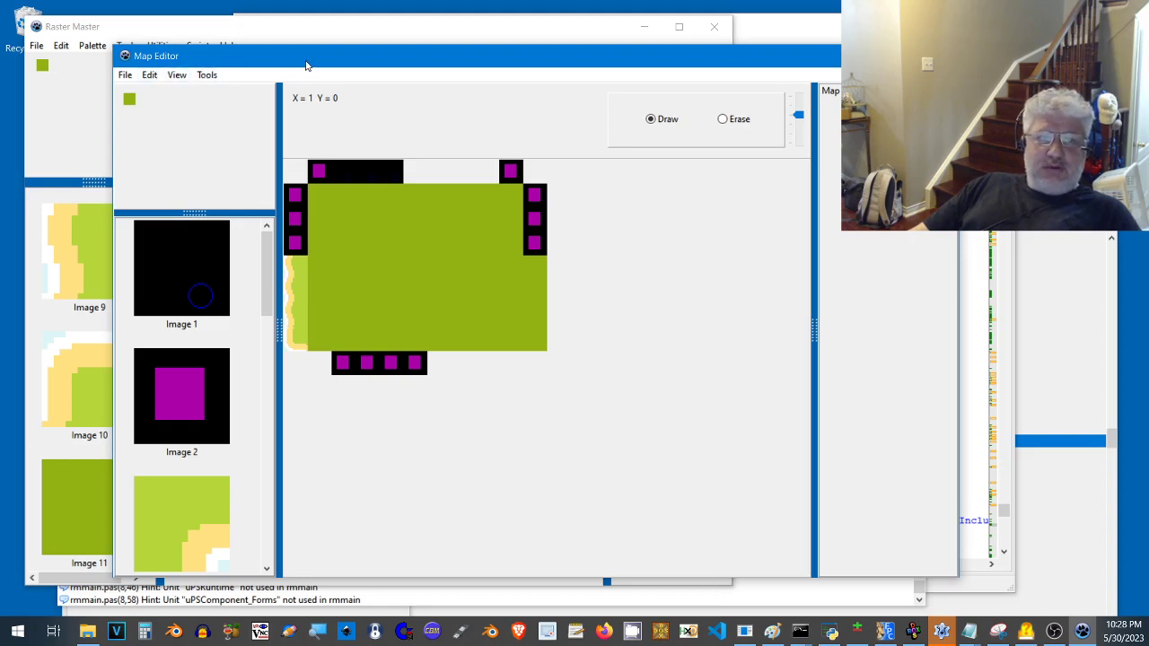
# Close the Map Editor and return to the main drawing window.
pyautogui.moveTo(305, 65); pyautogui.dragTo(367, 47)
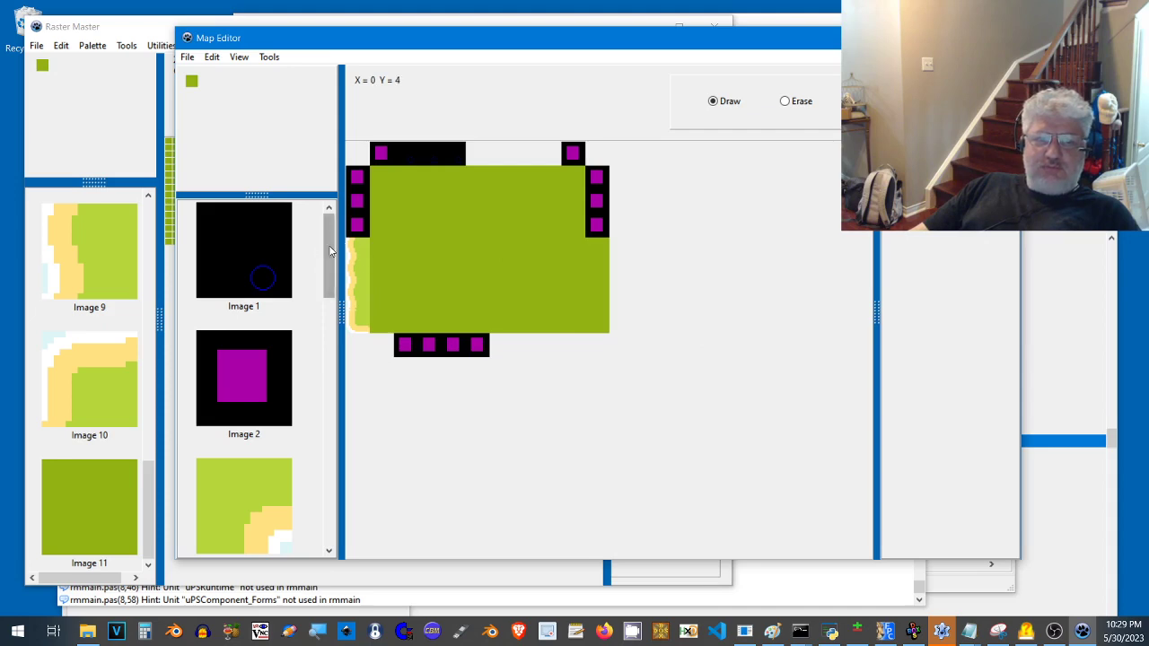
pyautogui.moveTo(328, 289); pyautogui.dragTo(369, 222)
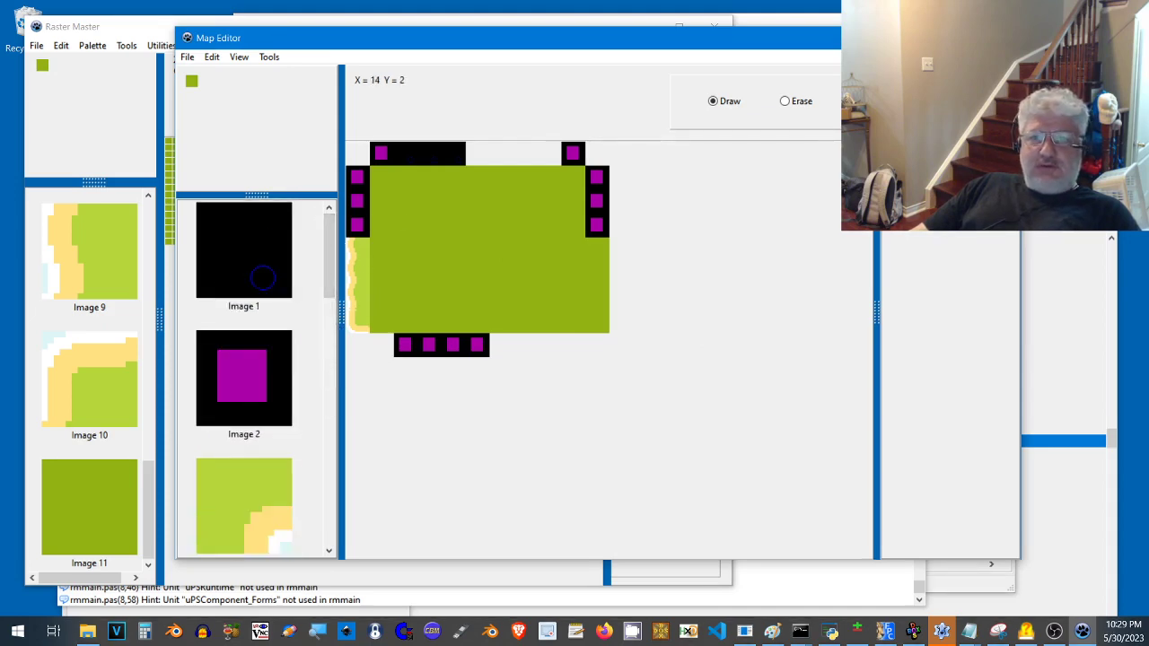
pyautogui.click(1003, 38)
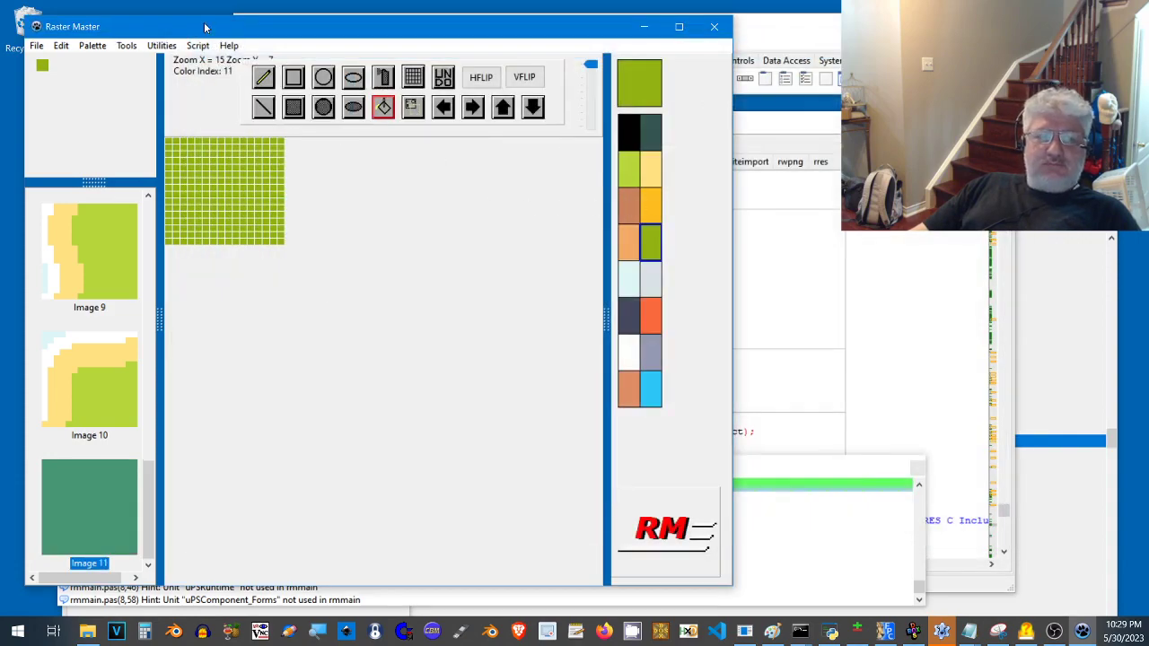
# Check the program's version and license in the About dialog, and close it.
pyautogui.moveTo(235, 31); pyautogui.dragTo(349, 44)
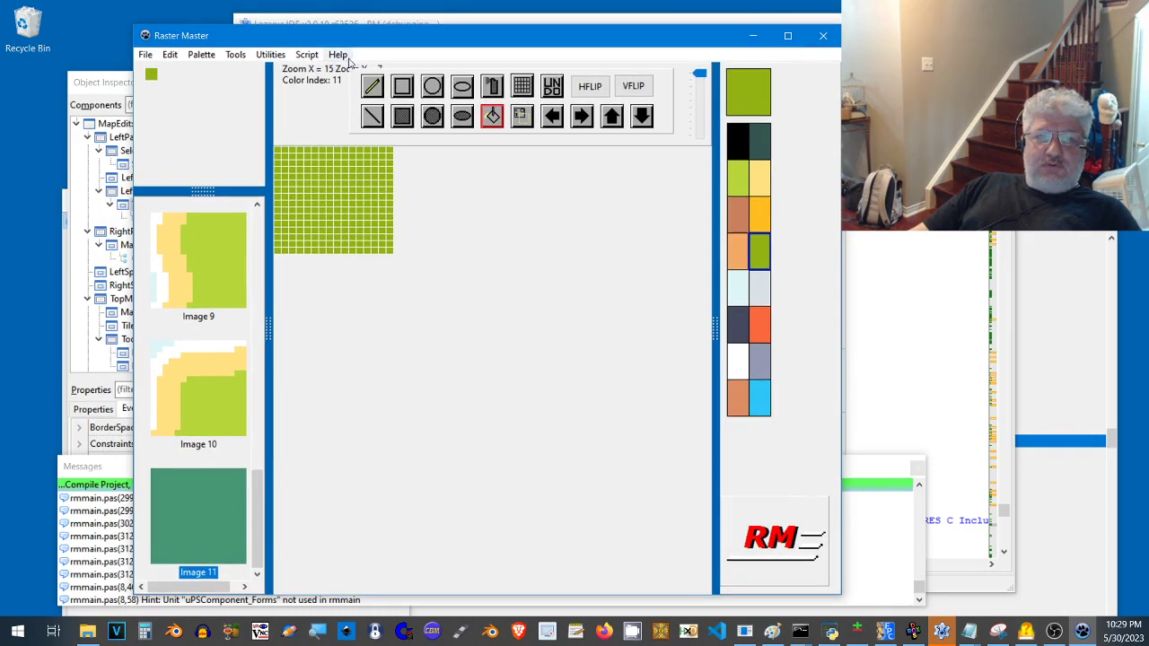
pyautogui.click(337, 54)
pyautogui.click(357, 70)
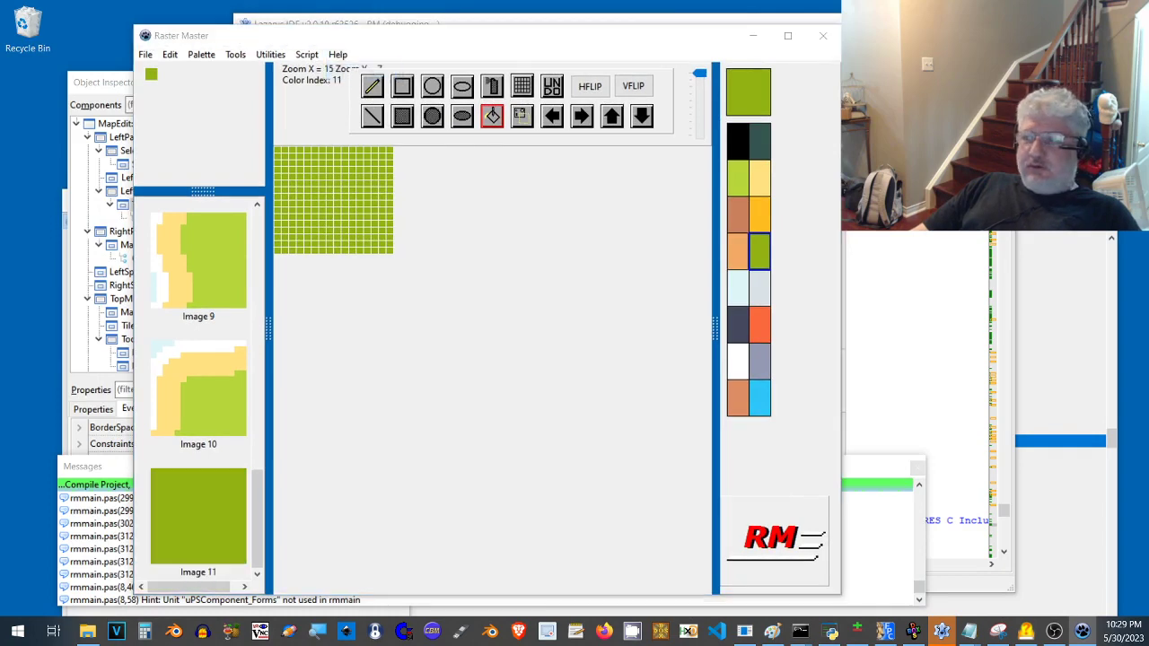
pyautogui.moveTo(506, 198); pyautogui.dragTo(458, 192)
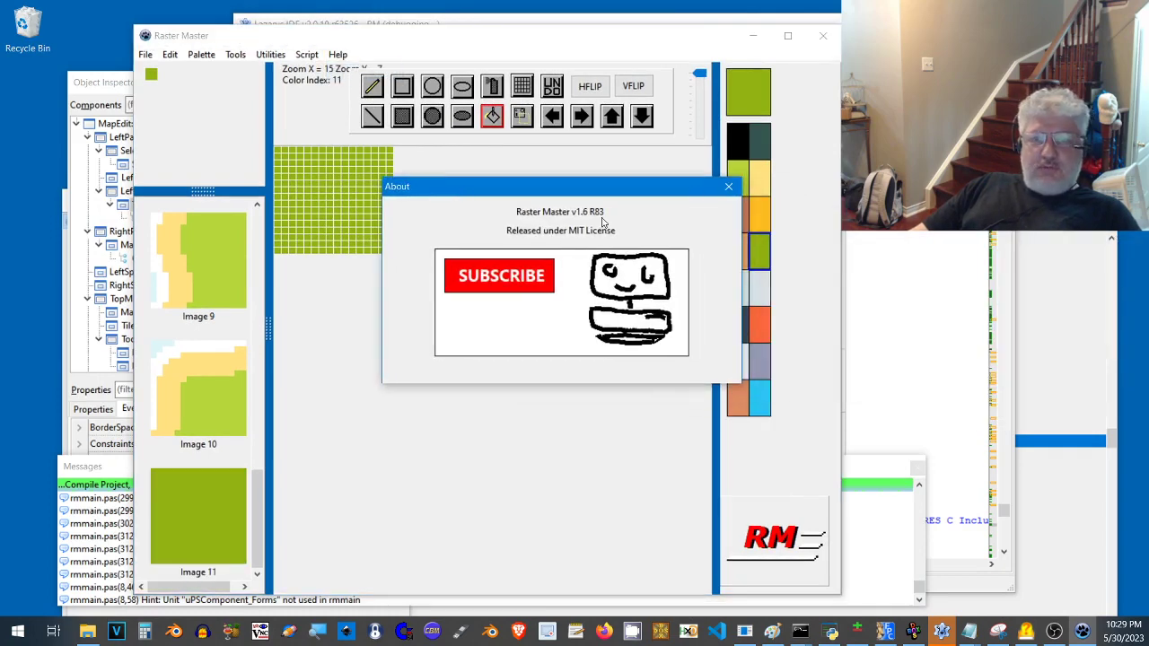
pyautogui.click(728, 185)
pyautogui.click(270, 55)
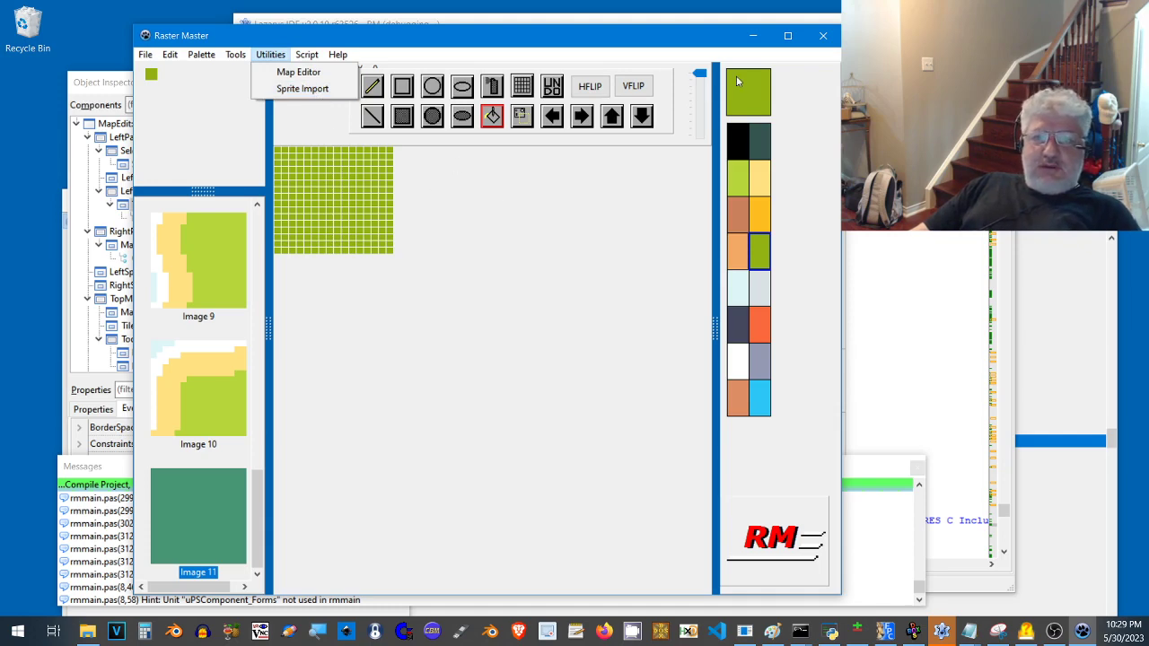
pyautogui.moveTo(303, 59)
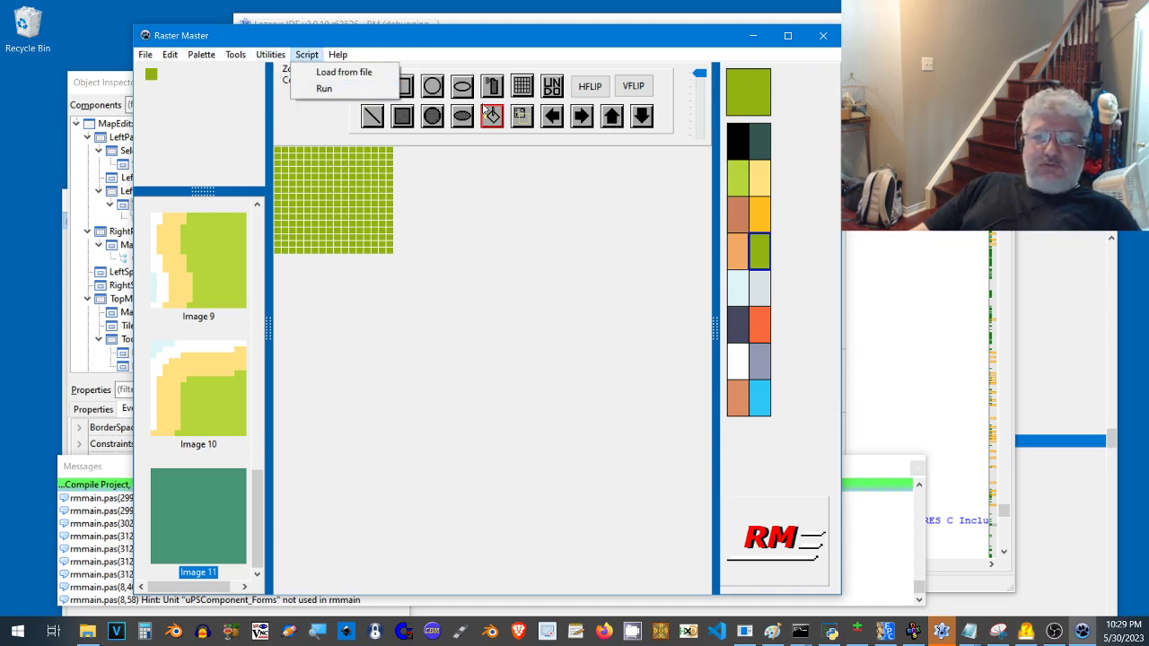